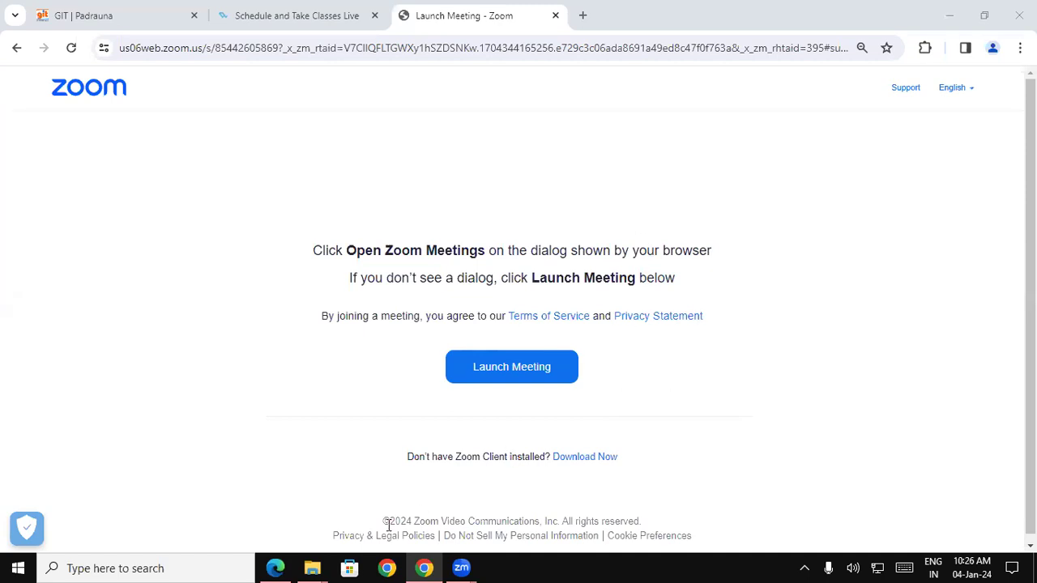
- Bring the MS Access.pdf notes in Microsoft Edge to the front
{"action": "left_click", "coordinate": [285, 567]}
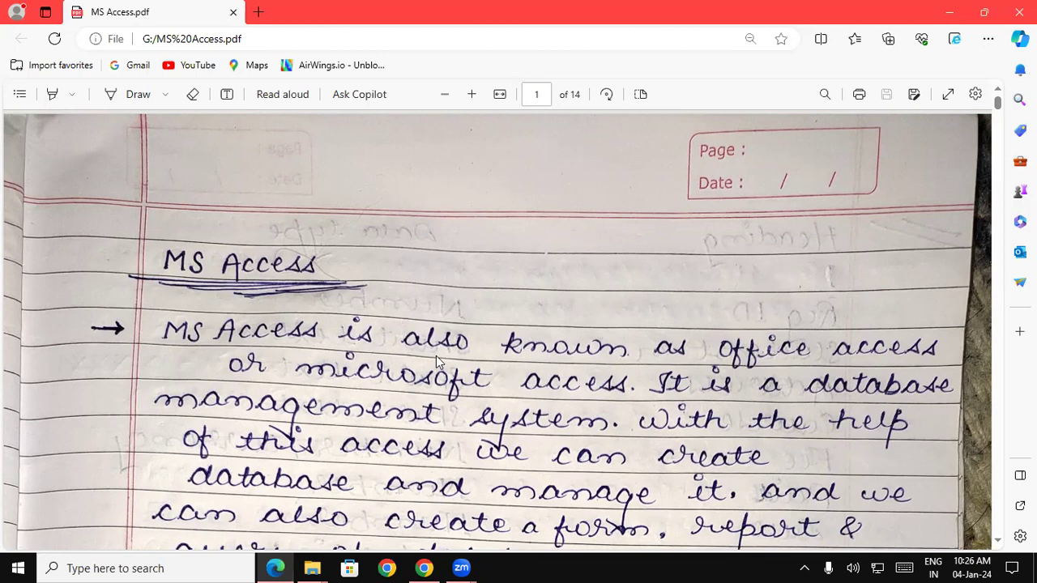
- Scroll page 1 of MS Access.pdf to the passage saying no programming language is needed
{"action": "scroll", "coordinate": [491, 356], "scroll_direction": "down", "scroll_amount": 1}
{"action": "scroll", "coordinate": [491, 357], "scroll_direction": "up", "scroll_amount": 1}
{"action": "scroll", "coordinate": [691, 436], "scroll_direction": "down", "scroll_amount": 3}
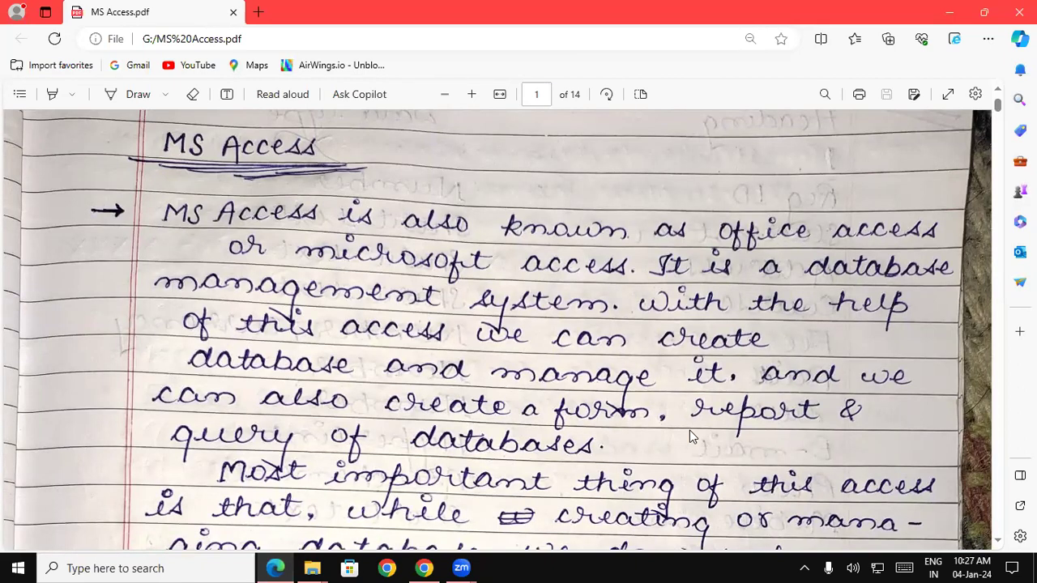
{"action": "scroll", "coordinate": [689, 430], "scroll_direction": "down", "scroll_amount": 1}
{"action": "scroll", "coordinate": [690, 431], "scroll_direction": "down", "scroll_amount": 1}
{"action": "scroll", "coordinate": [689, 430], "scroll_direction": "down", "scroll_amount": 1}
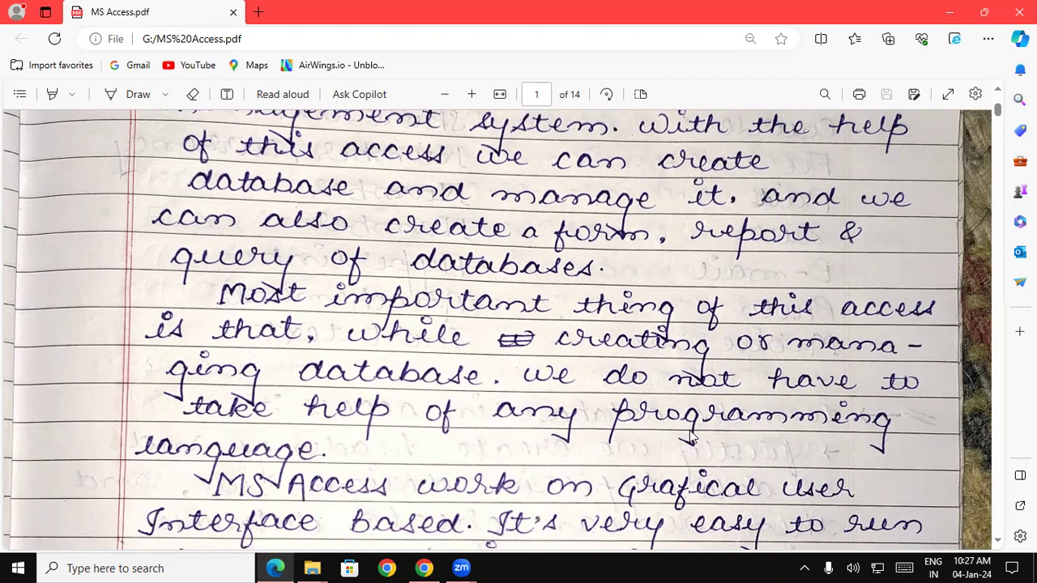
- Scroll the notes down to the GUI paragraph and the .accdb external name line
{"action": "scroll", "coordinate": [690, 435], "scroll_direction": "down", "scroll_amount": 1}
{"action": "scroll", "coordinate": [690, 436], "scroll_direction": "down", "scroll_amount": 1}
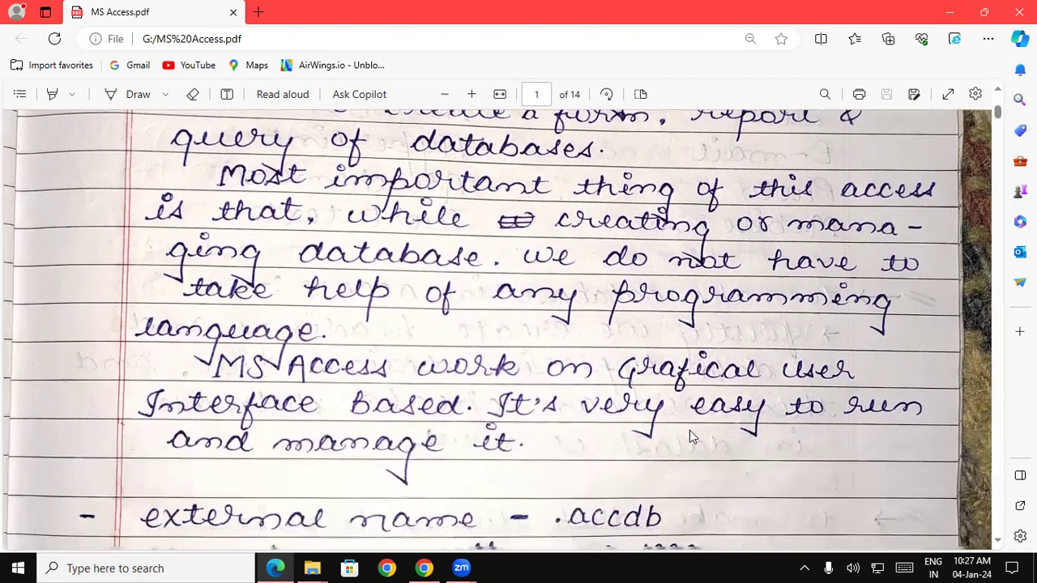
{"action": "scroll", "coordinate": [690, 436], "scroll_direction": "down", "scroll_amount": 1}
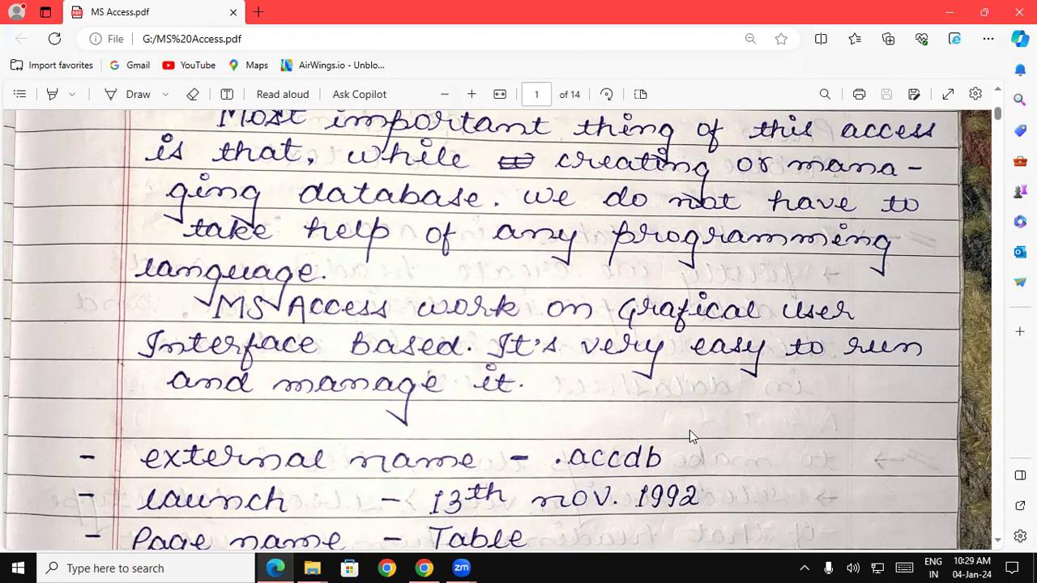
- Scroll page 1 to show the full facts list through the msaccess run command
{"action": "scroll", "coordinate": [689, 430], "scroll_direction": "up", "scroll_amount": 1}
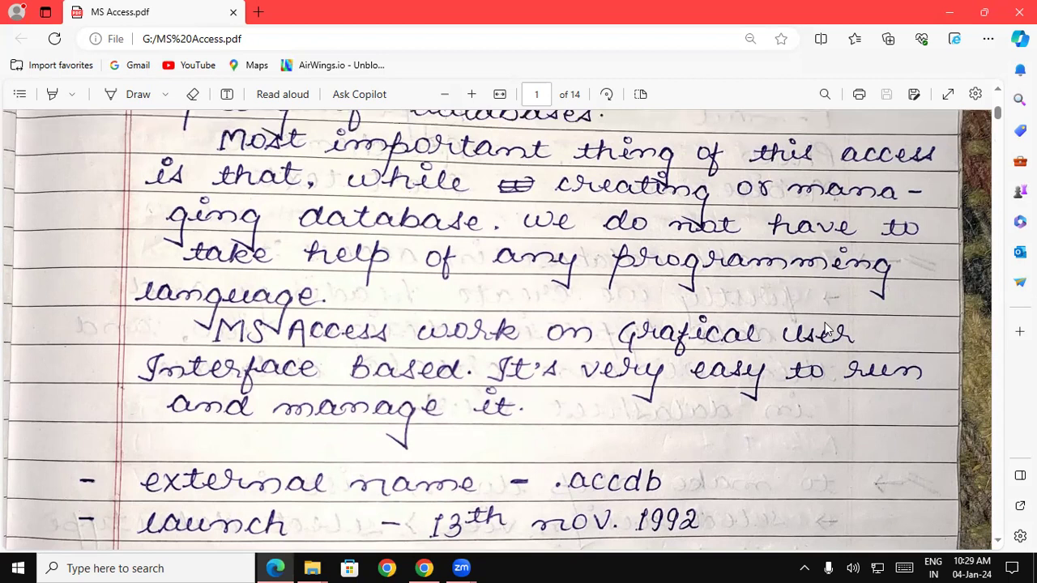
{"action": "scroll", "coordinate": [826, 328], "scroll_direction": "down", "scroll_amount": 5}
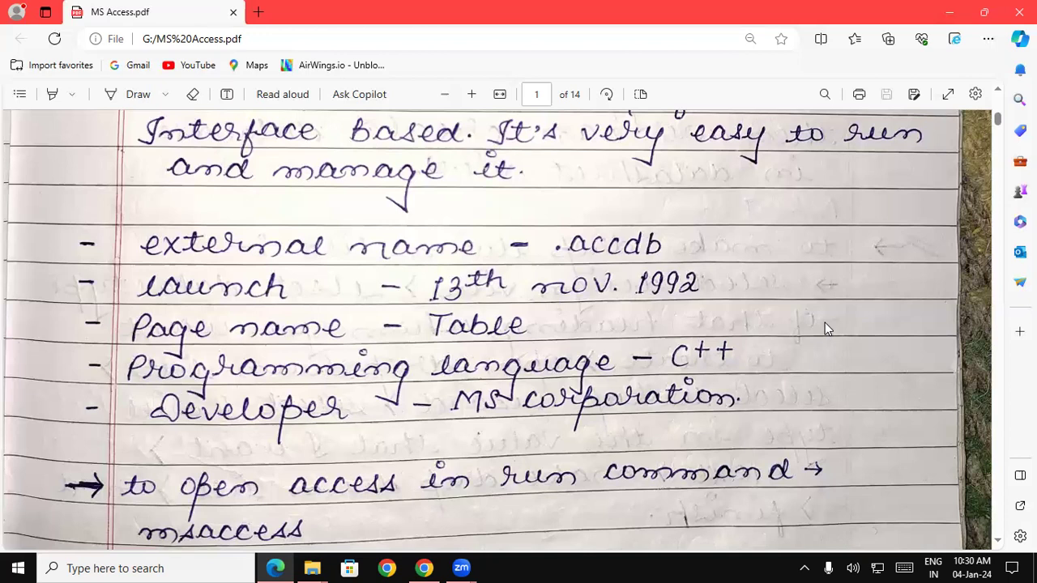
{"action": "scroll", "coordinate": [827, 329], "scroll_direction": "down", "scroll_amount": 3}
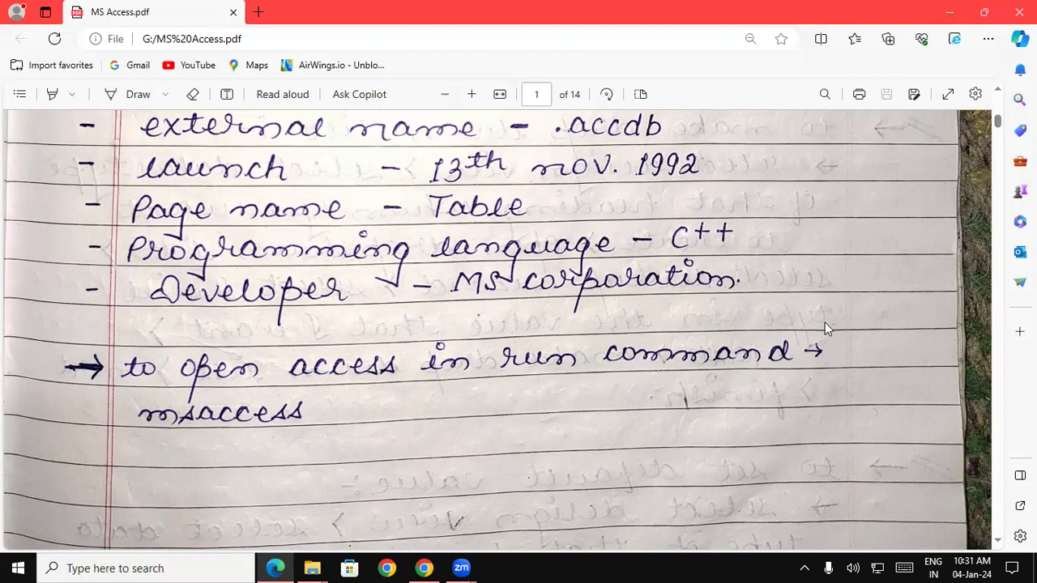
{"action": "scroll", "coordinate": [826, 328], "scroll_direction": "down", "scroll_amount": 3}
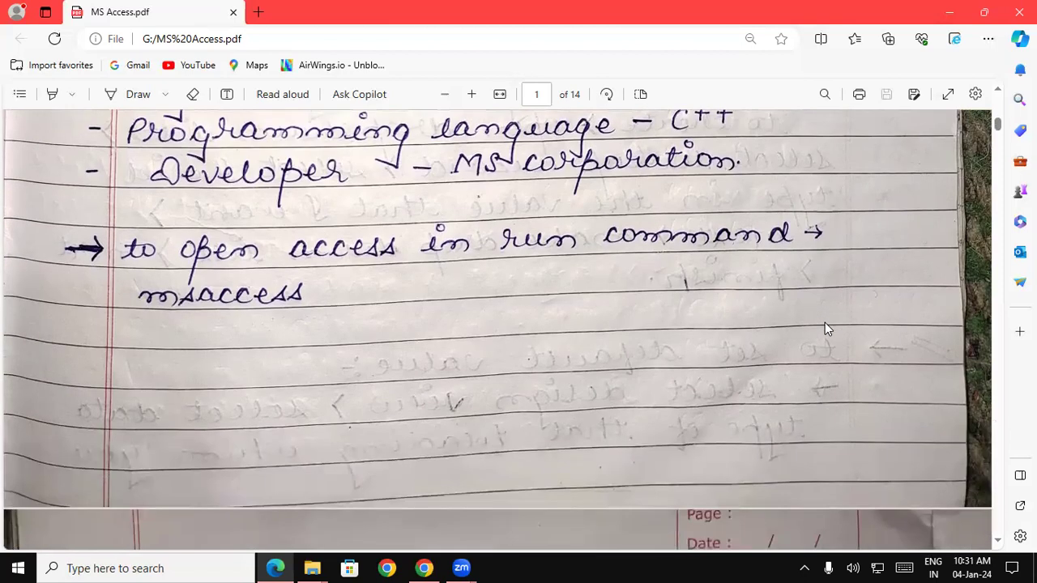
{"action": "scroll", "coordinate": [827, 328], "scroll_direction": "up", "scroll_amount": 1}
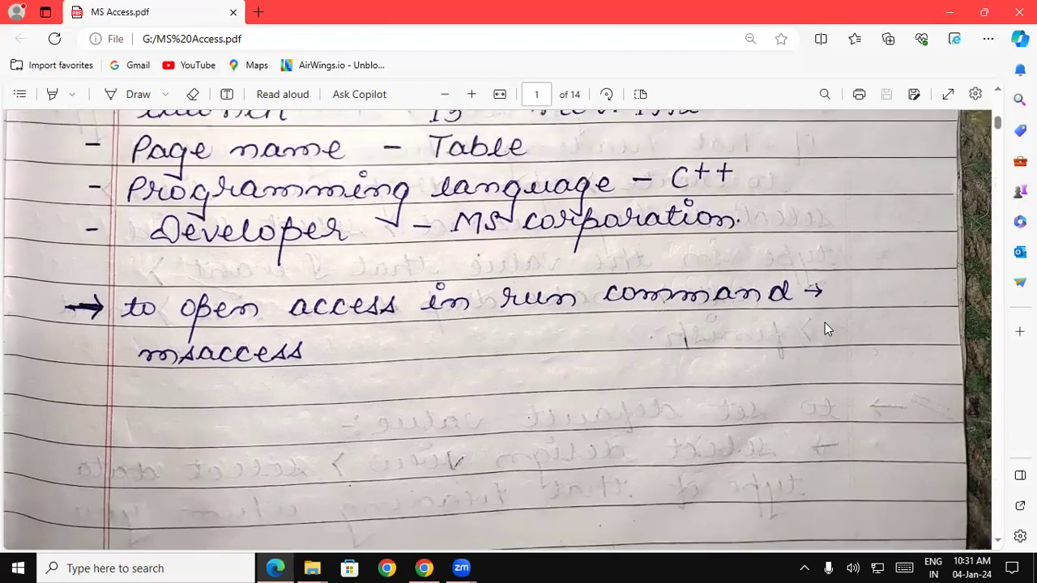
{"action": "scroll", "coordinate": [826, 328], "scroll_direction": "up", "scroll_amount": 1}
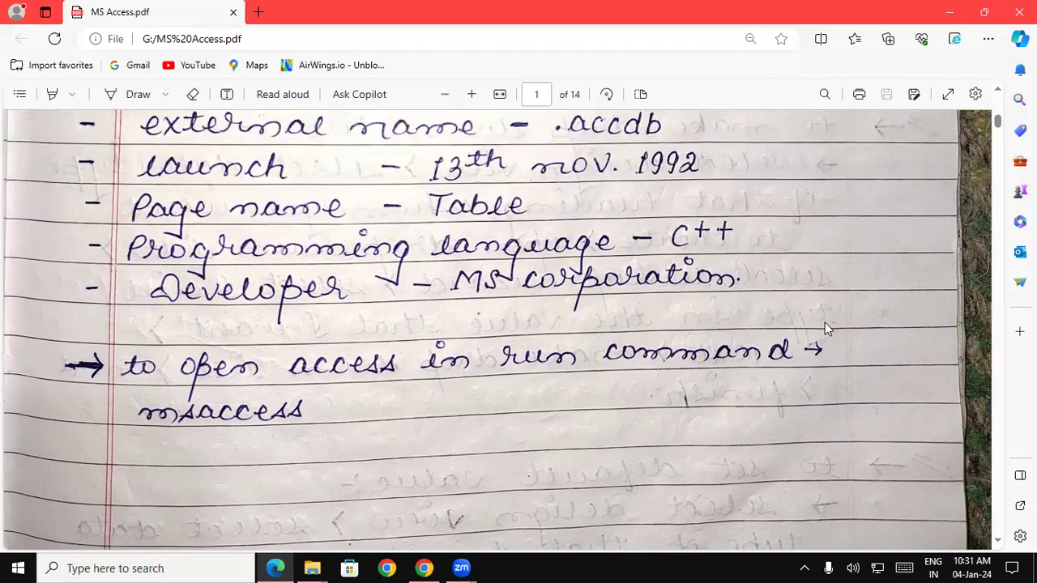
{"action": "scroll", "coordinate": [826, 328], "scroll_direction": "up", "scroll_amount": 1}
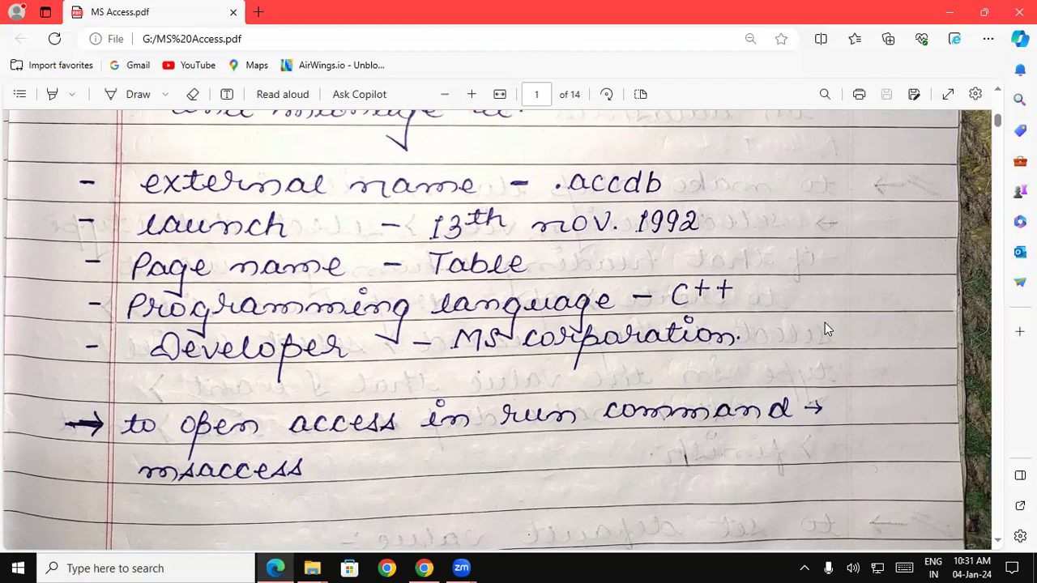
- Scroll through page 2 to page 3 and its remaining default-value steps
{"action": "scroll", "coordinate": [826, 328], "scroll_direction": "down", "scroll_amount": 2}
{"action": "scroll", "coordinate": [827, 328], "scroll_direction": "down", "scroll_amount": 2}
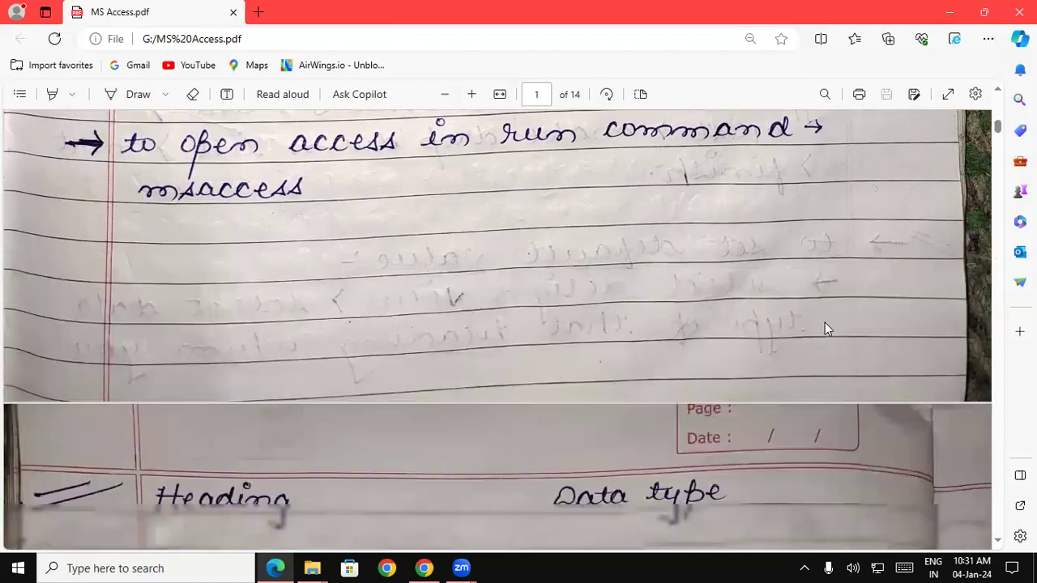
{"action": "scroll", "coordinate": [826, 329], "scroll_direction": "down", "scroll_amount": 1}
{"action": "scroll", "coordinate": [826, 329], "scroll_direction": "down", "scroll_amount": 3}
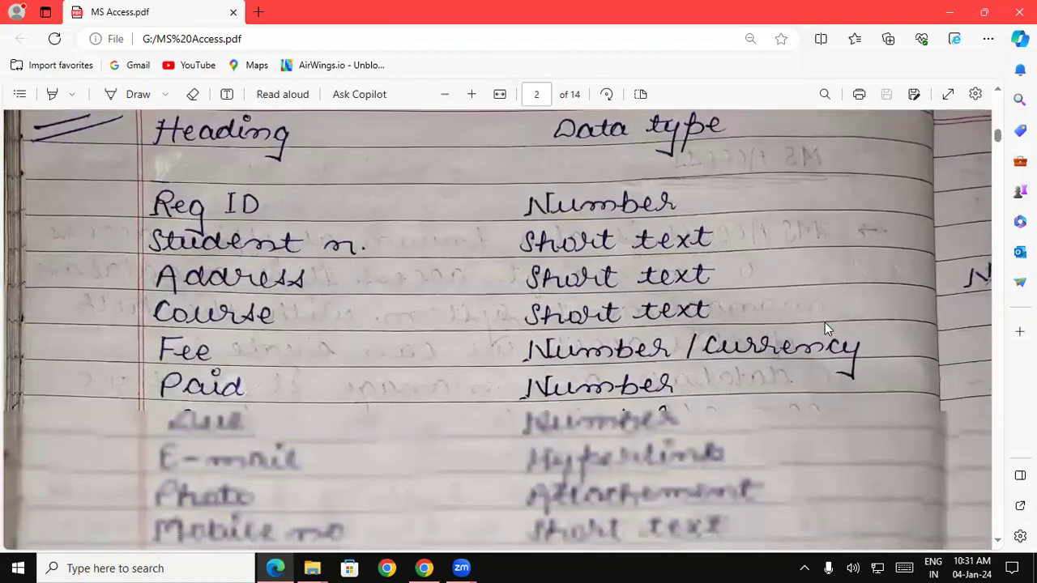
{"action": "scroll", "coordinate": [827, 328], "scroll_direction": "down", "scroll_amount": 2}
{"action": "scroll", "coordinate": [826, 329], "scroll_direction": "down", "scroll_amount": 1}
{"action": "scroll", "coordinate": [826, 329], "scroll_direction": "down", "scroll_amount": 1}
{"action": "scroll", "coordinate": [827, 328], "scroll_direction": "down", "scroll_amount": 2}
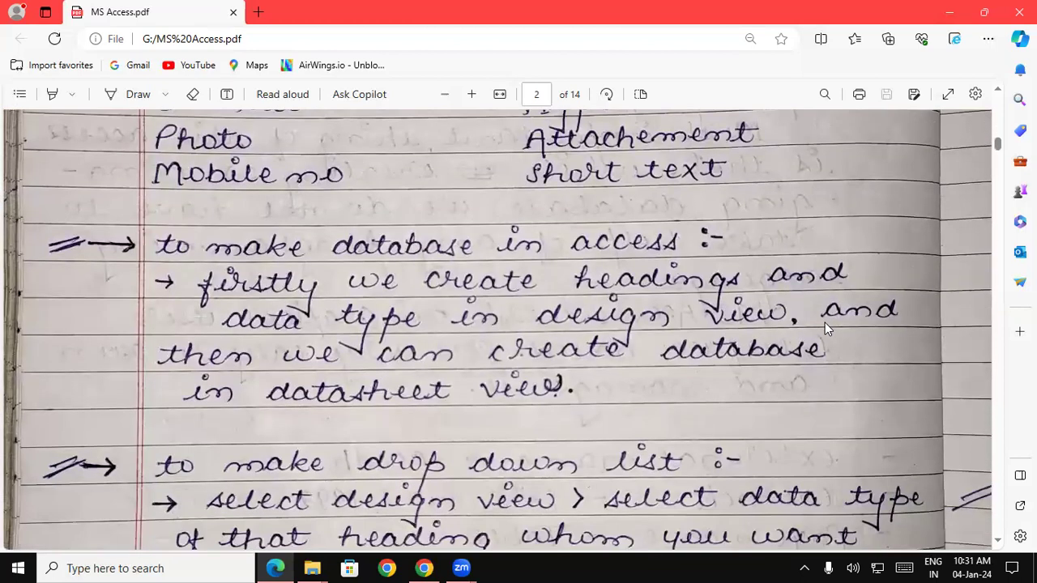
{"action": "scroll", "coordinate": [827, 328], "scroll_direction": "down", "scroll_amount": 1}
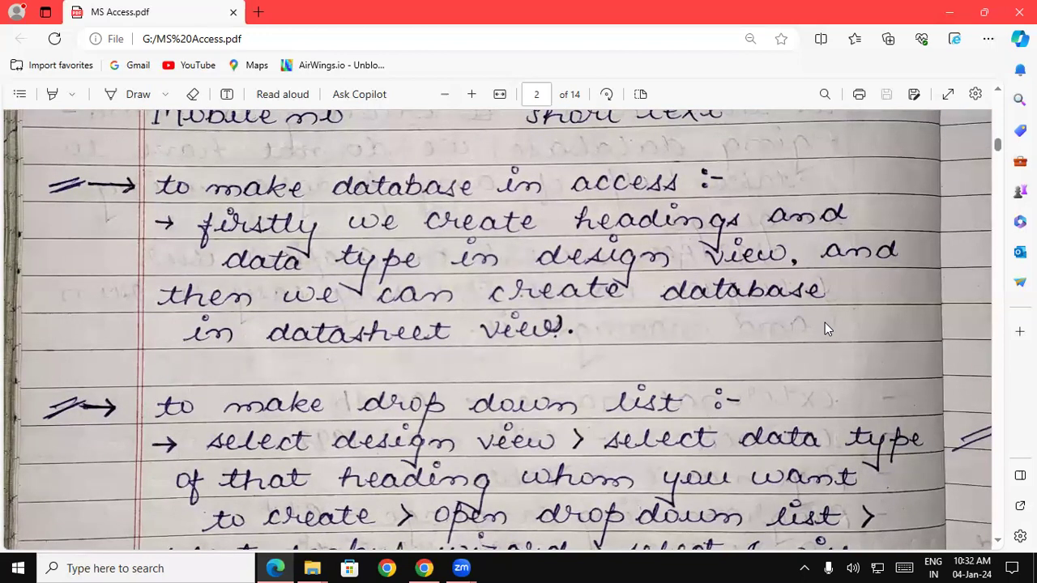
{"action": "scroll", "coordinate": [826, 328], "scroll_direction": "down", "scroll_amount": 1}
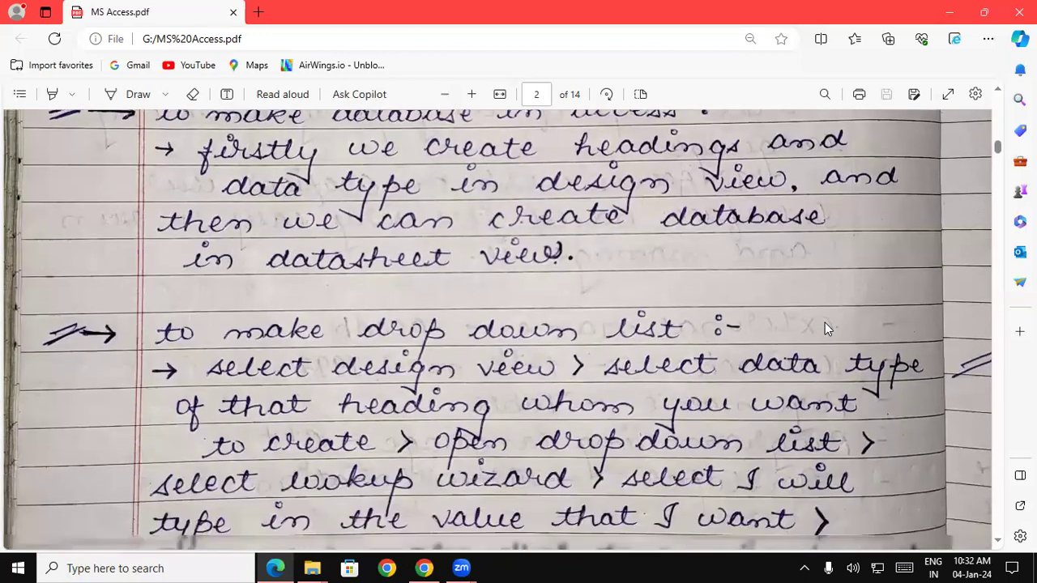
{"action": "scroll", "coordinate": [826, 328], "scroll_direction": "down", "scroll_amount": 3}
{"action": "scroll", "coordinate": [827, 329], "scroll_direction": "down", "scroll_amount": 1}
{"action": "scroll", "coordinate": [826, 329], "scroll_direction": "down", "scroll_amount": 2}
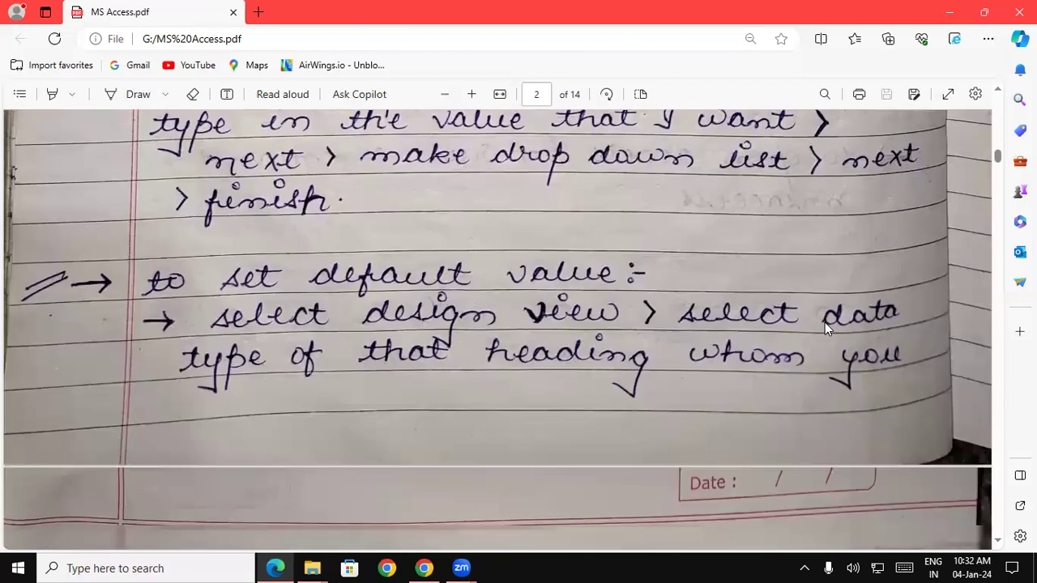
{"action": "scroll", "coordinate": [826, 328], "scroll_direction": "down", "scroll_amount": 2}
{"action": "scroll", "coordinate": [826, 329], "scroll_direction": "down", "scroll_amount": 1}
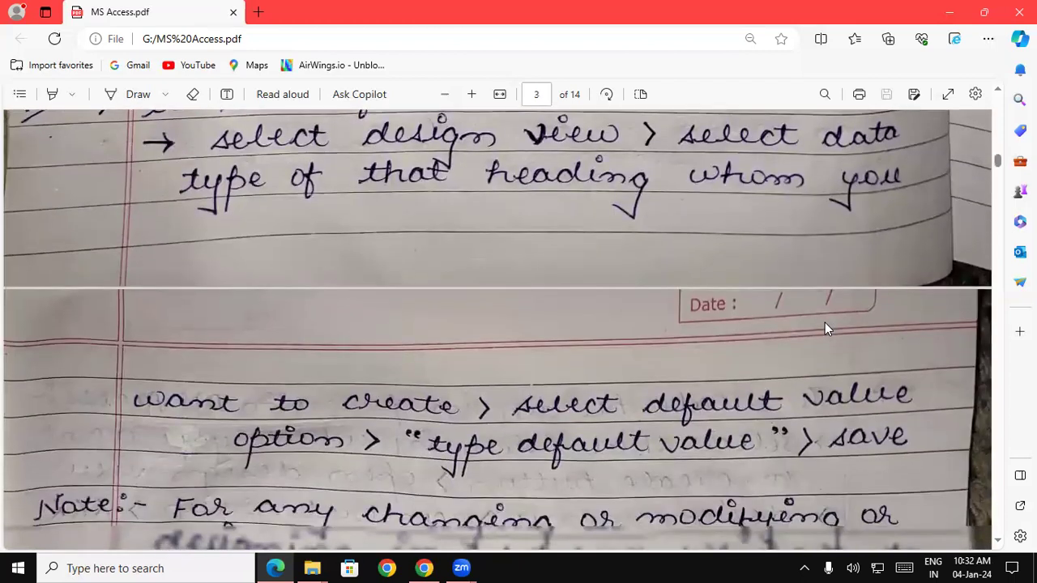
- Scroll page 3 past the shortcut list to the form-creation steps
{"action": "scroll", "coordinate": [826, 328], "scroll_direction": "down", "scroll_amount": 3}
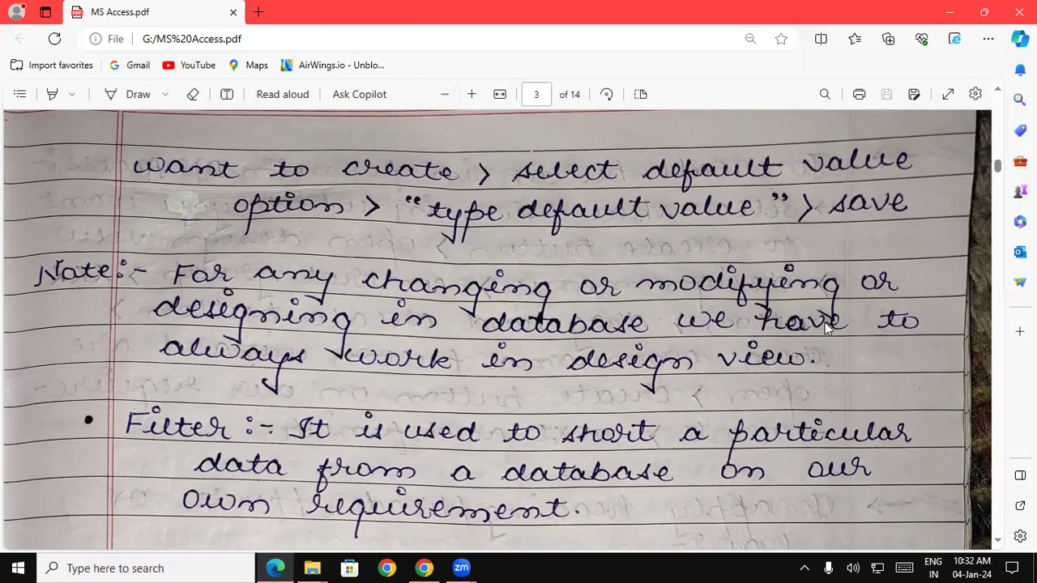
{"action": "scroll", "coordinate": [826, 328], "scroll_direction": "down", "scroll_amount": 1}
{"action": "scroll", "coordinate": [826, 328], "scroll_direction": "down", "scroll_amount": 1}
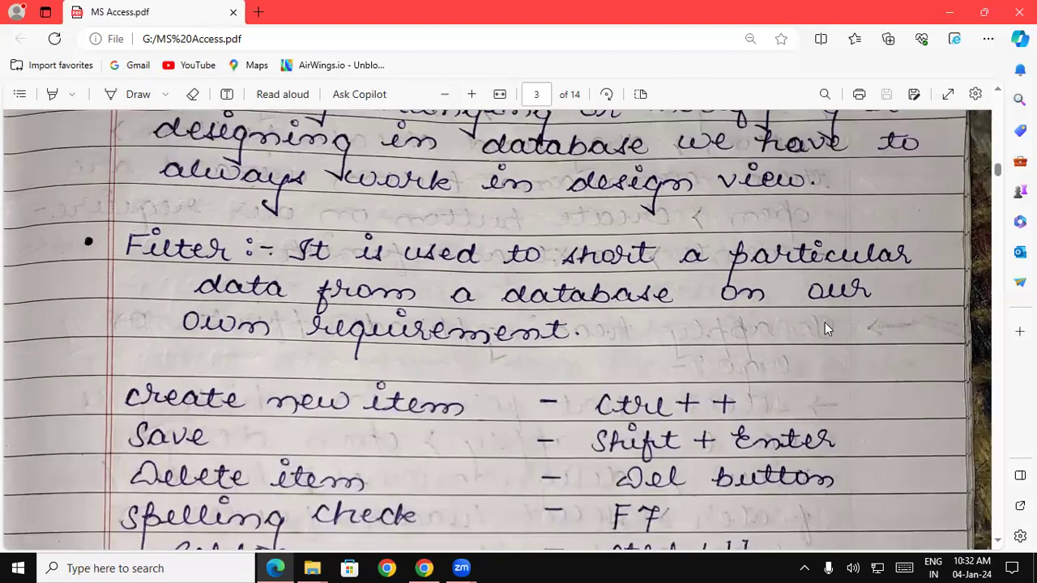
{"action": "scroll", "coordinate": [827, 328], "scroll_direction": "down", "scroll_amount": 1}
{"action": "scroll", "coordinate": [826, 328], "scroll_direction": "down", "scroll_amount": 1}
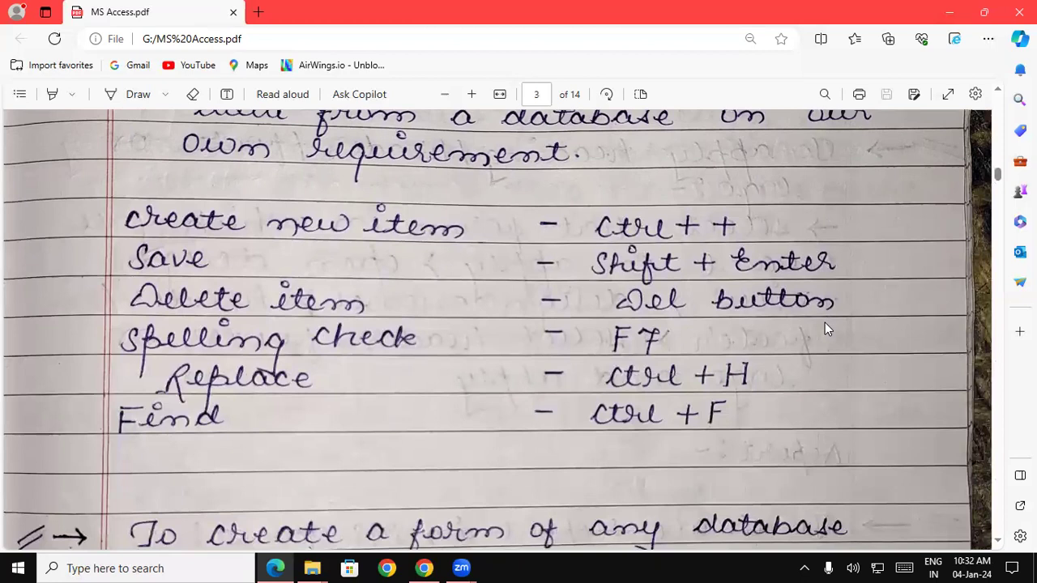
{"action": "scroll", "coordinate": [826, 328], "scroll_direction": "up", "scroll_amount": 1}
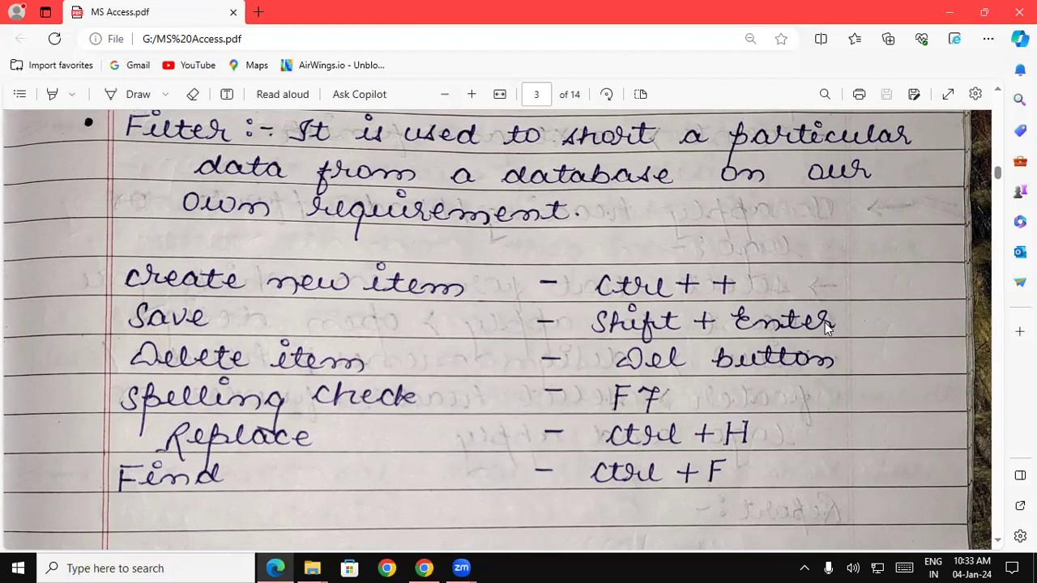
{"action": "scroll", "coordinate": [825, 322], "scroll_direction": "down", "scroll_amount": 1}
{"action": "scroll", "coordinate": [824, 323], "scroll_direction": "down", "scroll_amount": 1}
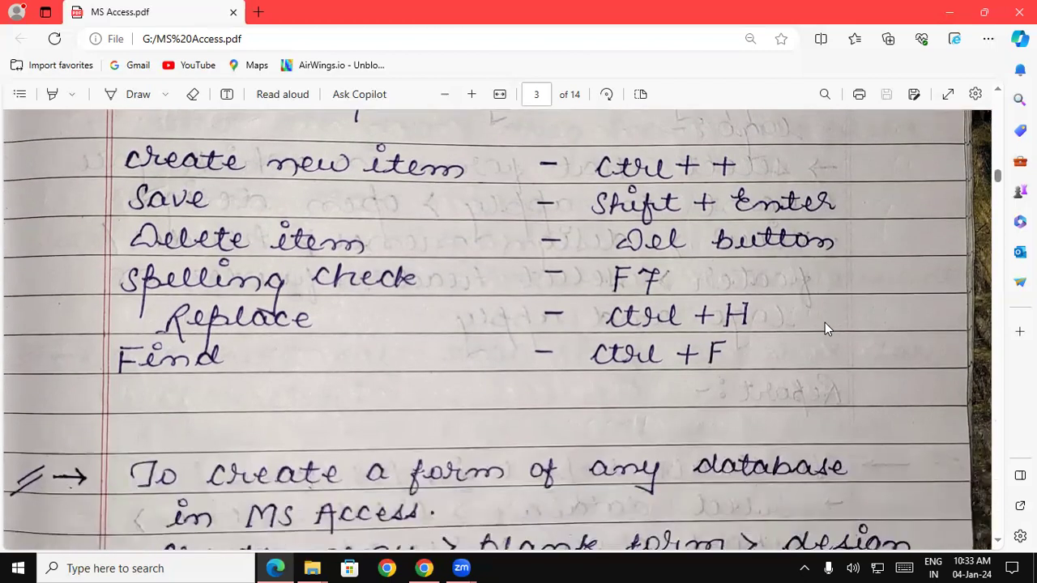
{"action": "scroll", "coordinate": [825, 324], "scroll_direction": "down", "scroll_amount": 1}
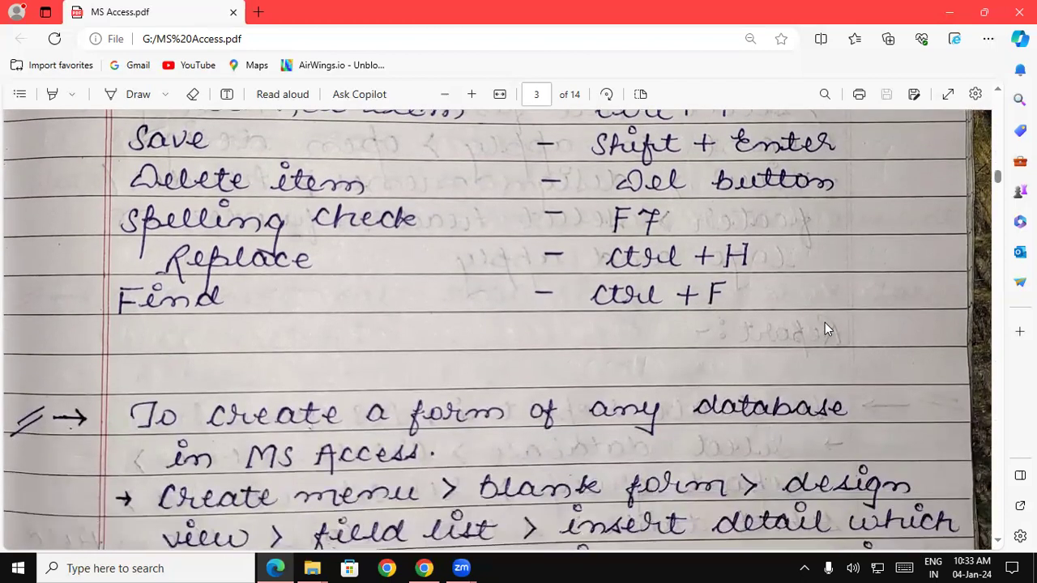
{"action": "scroll", "coordinate": [825, 324], "scroll_direction": "up", "scroll_amount": 1}
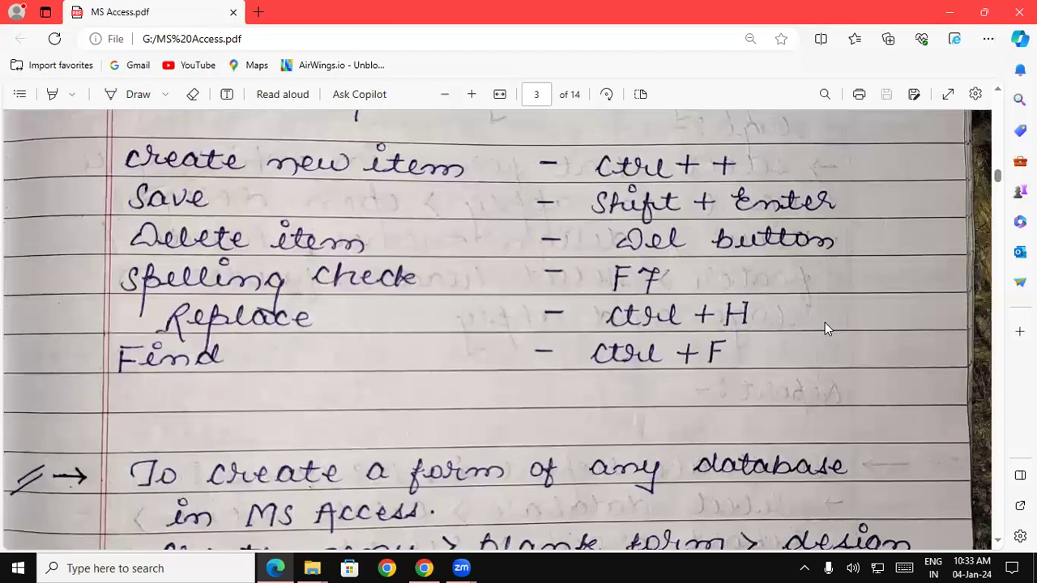
{"action": "scroll", "coordinate": [825, 328], "scroll_direction": "down", "scroll_amount": 1}
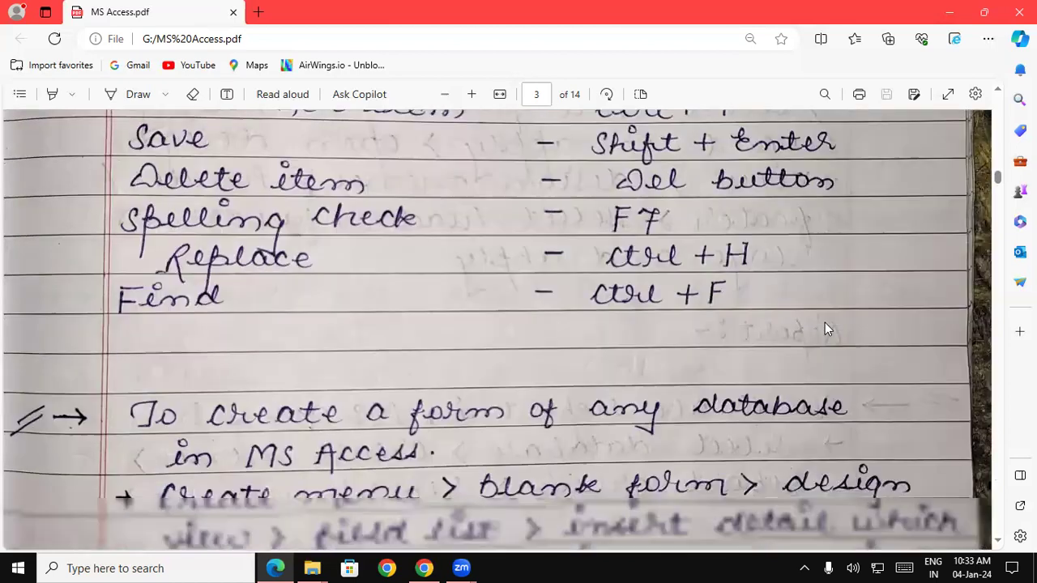
- Scroll to the top of page 4, where the steps for creating a form button begin
{"action": "scroll", "coordinate": [825, 328], "scroll_direction": "down", "scroll_amount": 1}
{"action": "scroll", "coordinate": [825, 328], "scroll_direction": "down", "scroll_amount": 1}
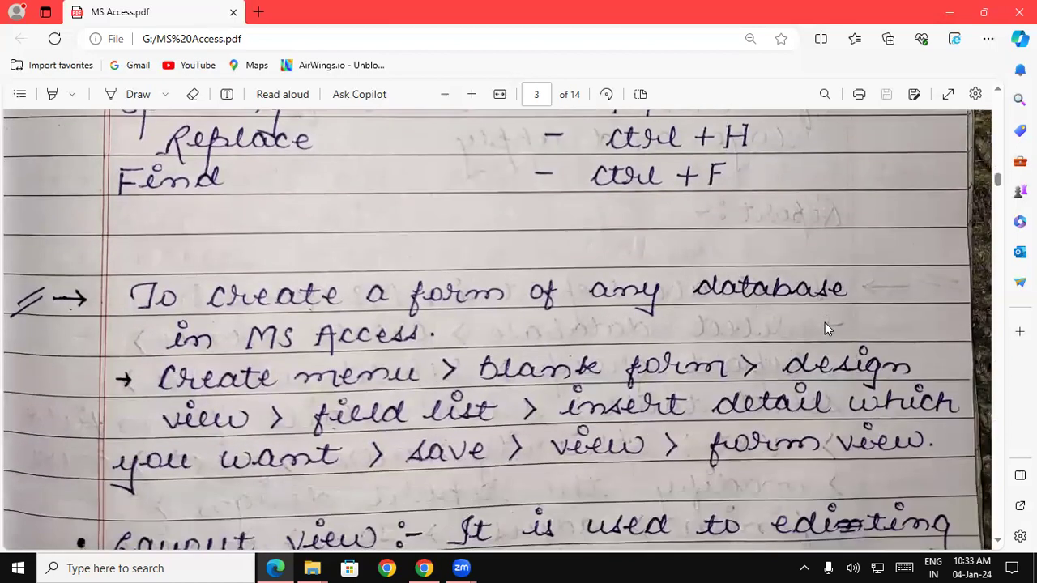
{"action": "scroll", "coordinate": [825, 322], "scroll_direction": "down", "scroll_amount": 1}
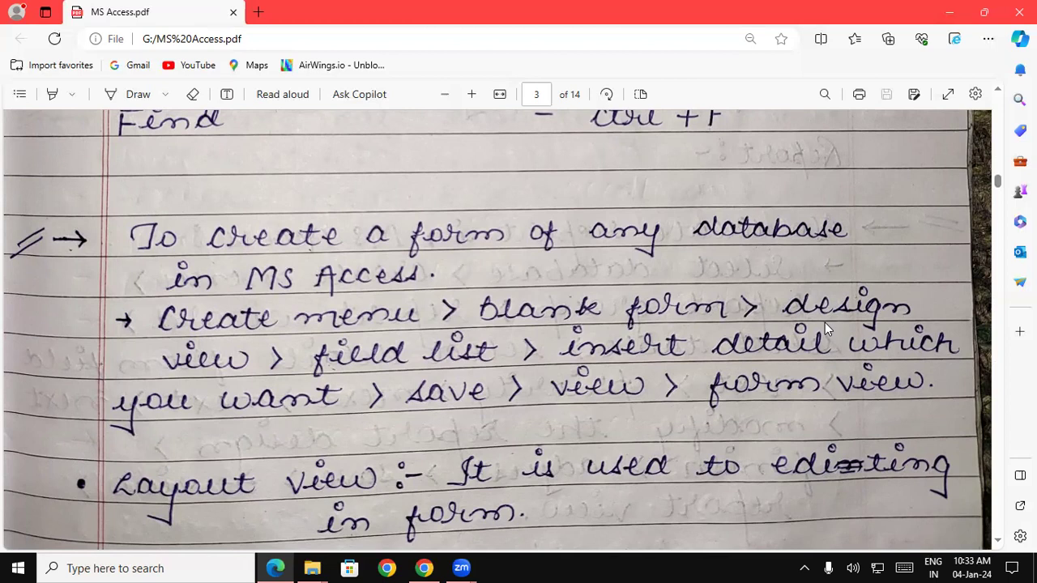
{"action": "scroll", "coordinate": [825, 323], "scroll_direction": "down", "scroll_amount": 2}
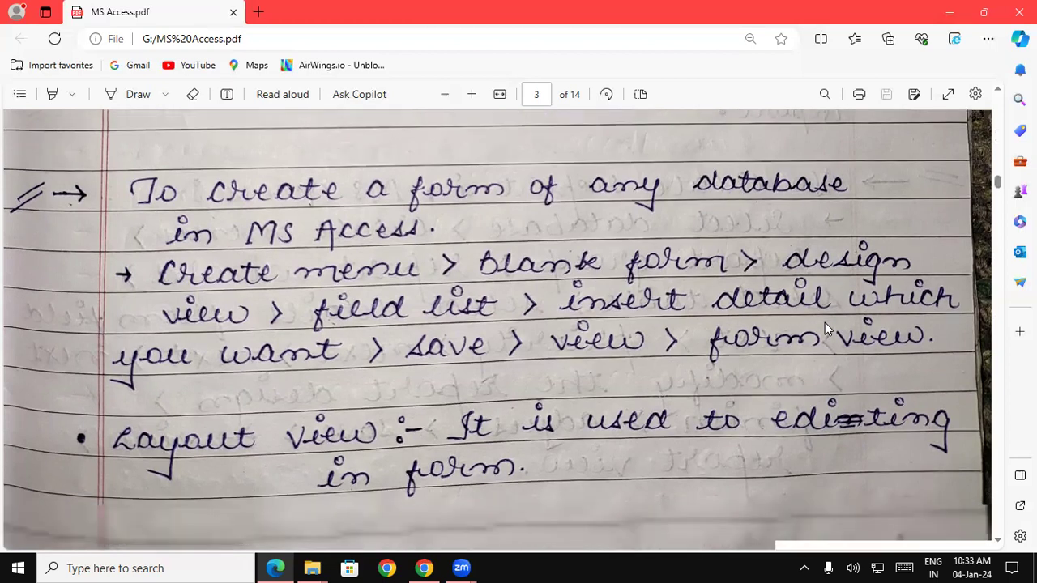
{"action": "scroll", "coordinate": [825, 322], "scroll_direction": "down", "scroll_amount": 1}
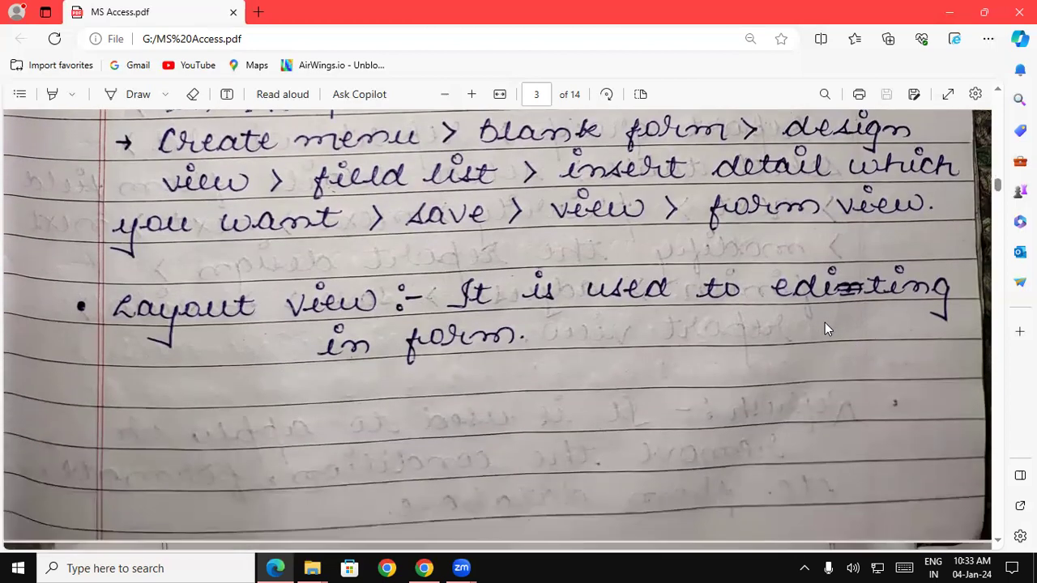
{"action": "scroll", "coordinate": [824, 323], "scroll_direction": "down", "scroll_amount": 2}
{"action": "scroll", "coordinate": [825, 322], "scroll_direction": "down", "scroll_amount": 2}
- Scroll page 4 until the heading, header, footer or logo steps are fully visible
{"action": "scroll", "coordinate": [825, 323], "scroll_direction": "down", "scroll_amount": 2}
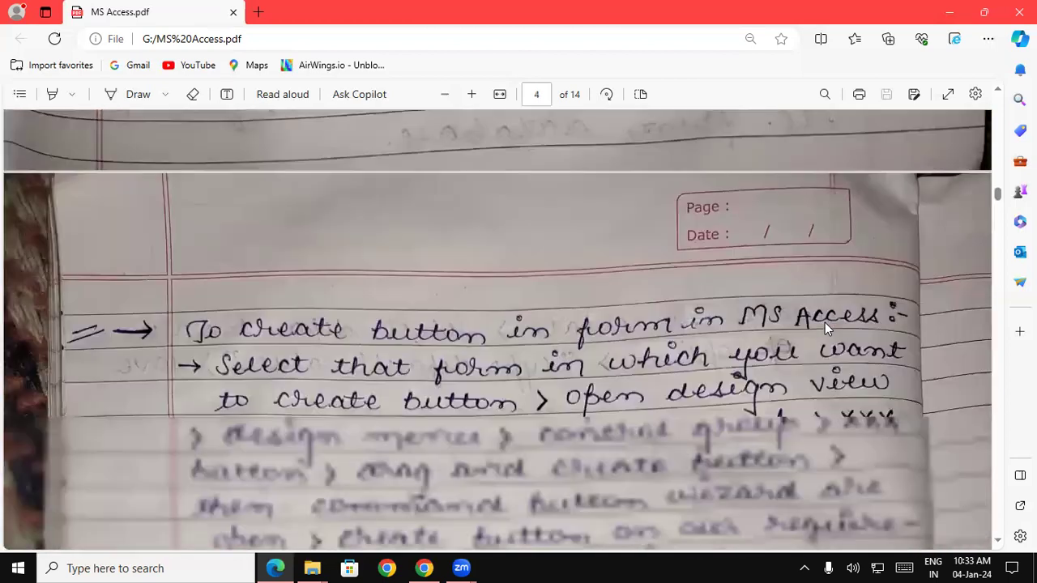
{"action": "scroll", "coordinate": [825, 323], "scroll_direction": "down", "scroll_amount": 1}
{"action": "scroll", "coordinate": [825, 322], "scroll_direction": "down", "scroll_amount": 1}
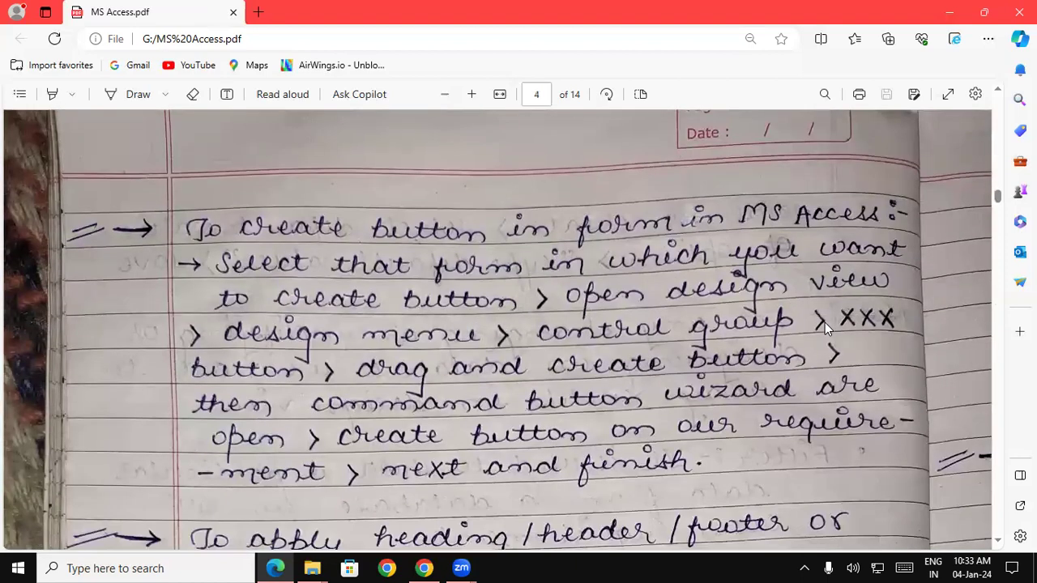
{"action": "scroll", "coordinate": [825, 323], "scroll_direction": "down", "scroll_amount": 3}
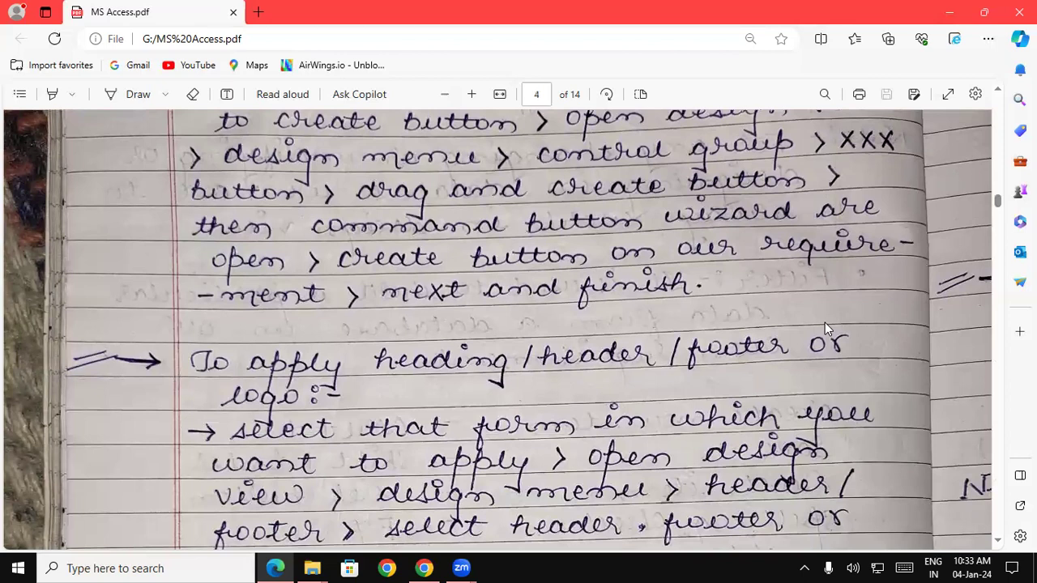
{"action": "scroll", "coordinate": [825, 322], "scroll_direction": "up", "scroll_amount": 1}
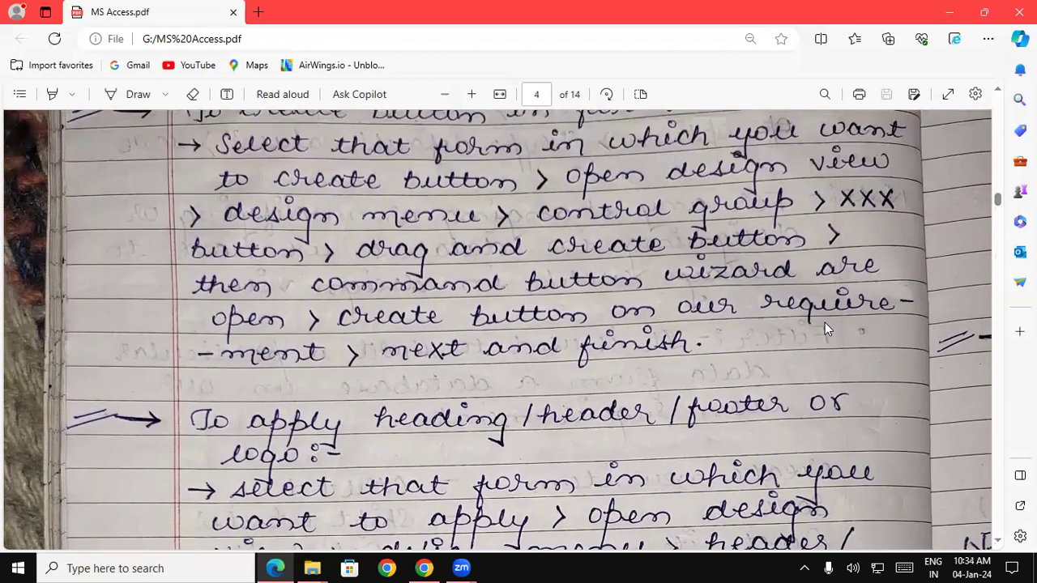
{"action": "scroll", "coordinate": [825, 323], "scroll_direction": "down", "scroll_amount": 2}
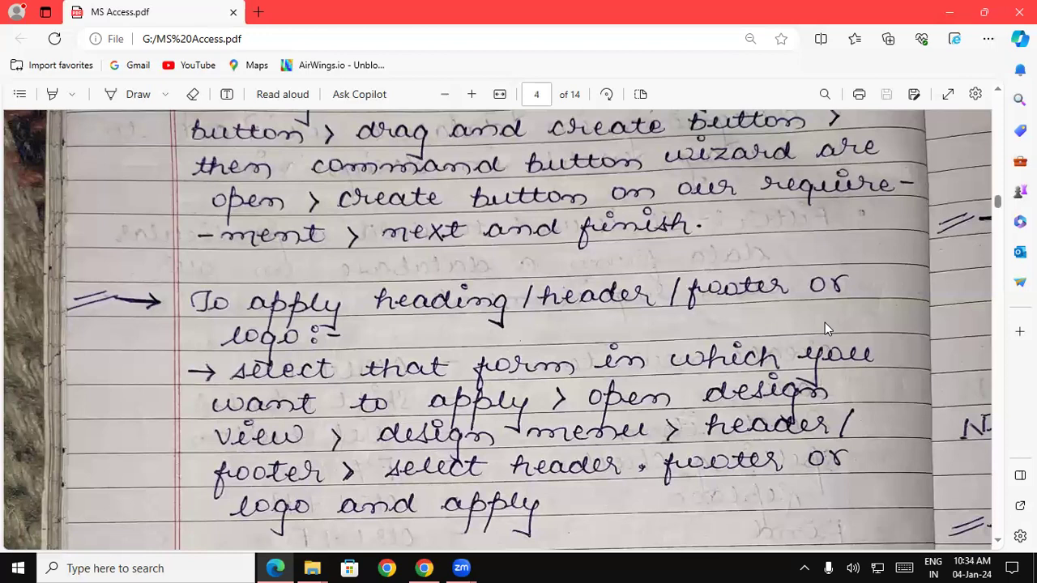
{"action": "scroll", "coordinate": [825, 324], "scroll_direction": "down", "scroll_amount": 1}
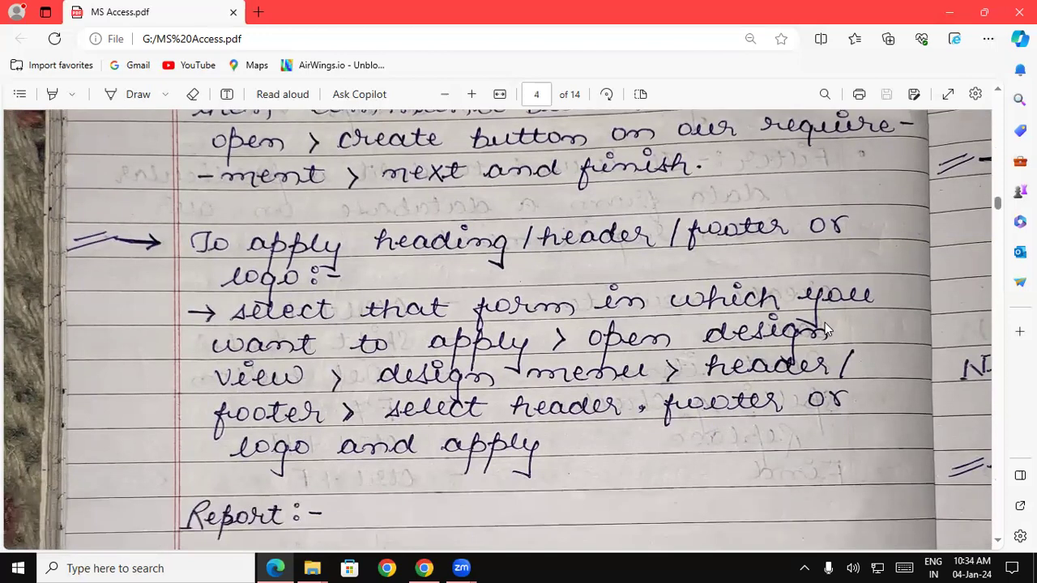
{"action": "scroll", "coordinate": [824, 324], "scroll_direction": "down", "scroll_amount": 1}
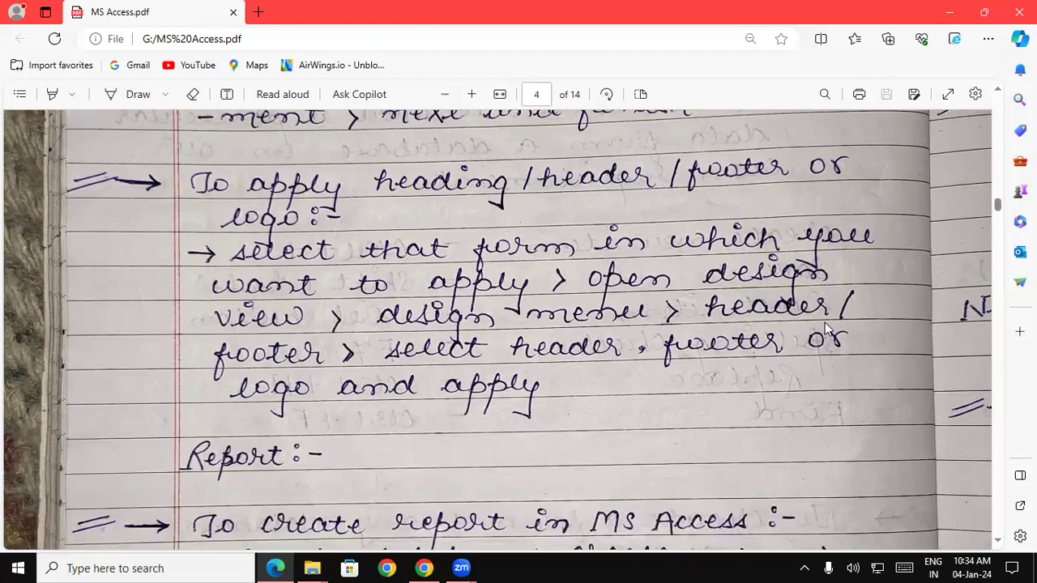
{"action": "scroll", "coordinate": [824, 324], "scroll_direction": "up", "scroll_amount": 1}
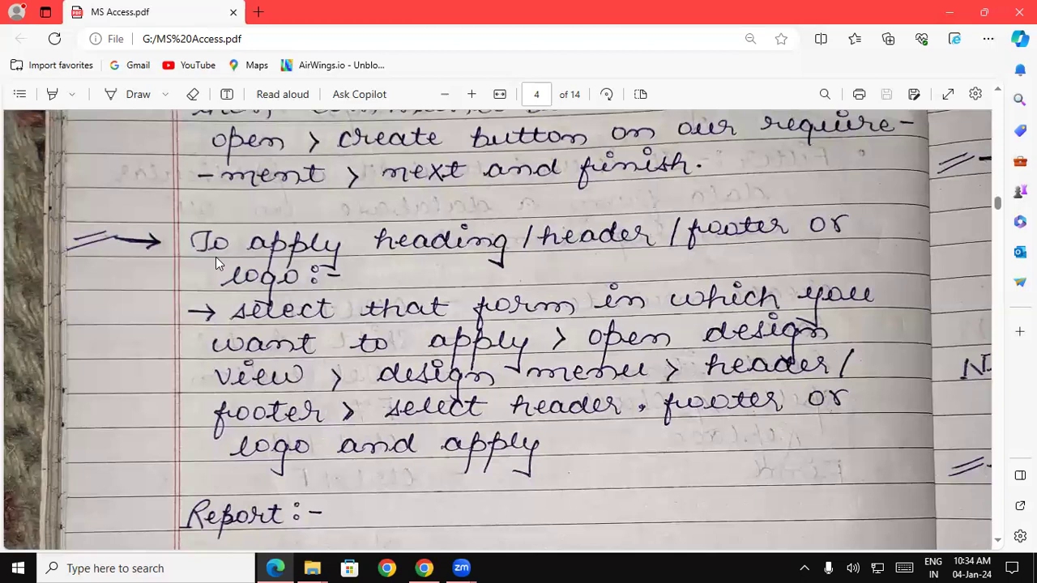
- Launch Access via msaccess in the Run box and open the recent Database10.4
{"action": "key", "text": "super+r"}
{"action": "type", "text": "ms"}
{"action": "key", "text": "Down"}
{"action": "key", "text": "Return"}
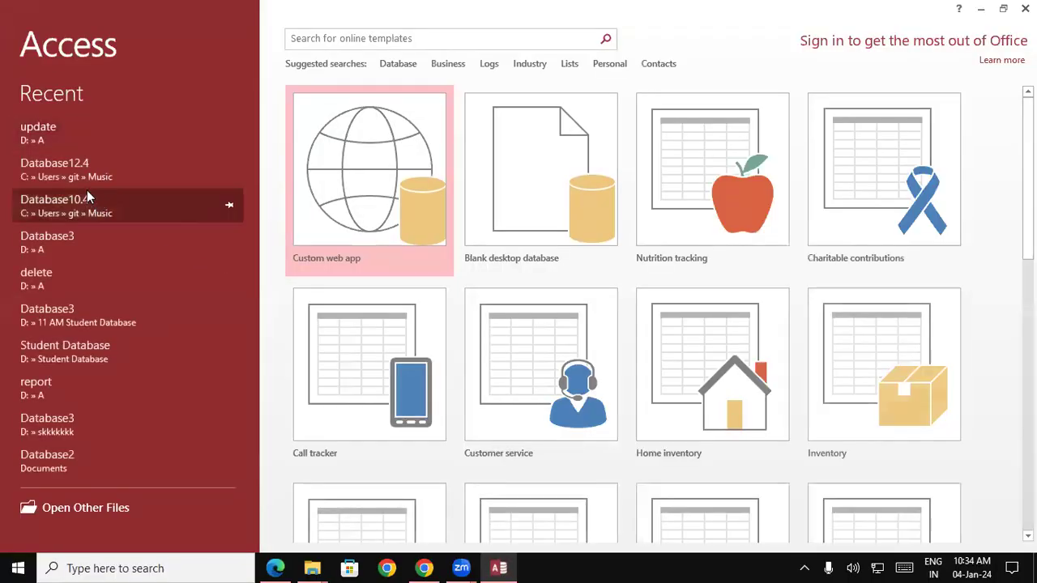
{"action": "left_click", "coordinate": [87, 195]}
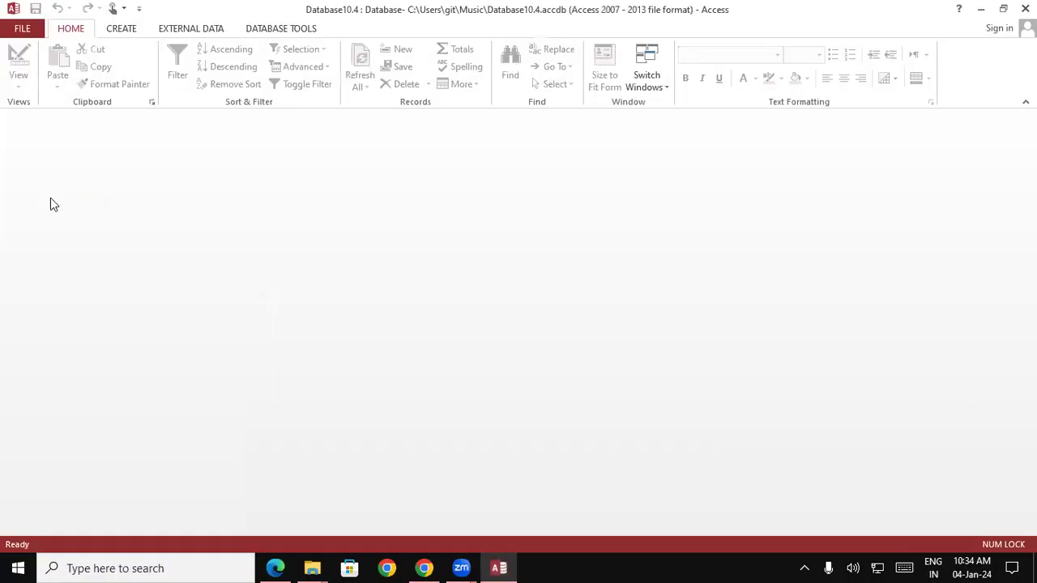
- Open Form1 in Design View, then bring the PDF notes back in front
{"action": "double_click", "coordinate": [26, 205]}
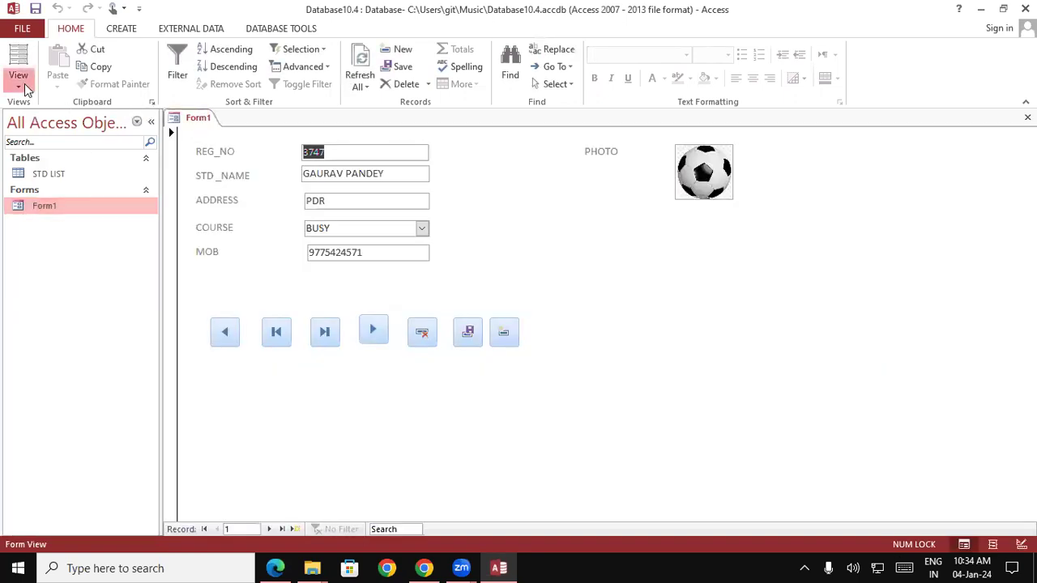
{"action": "left_click", "coordinate": [20, 85]}
{"action": "left_click", "coordinate": [47, 175]}
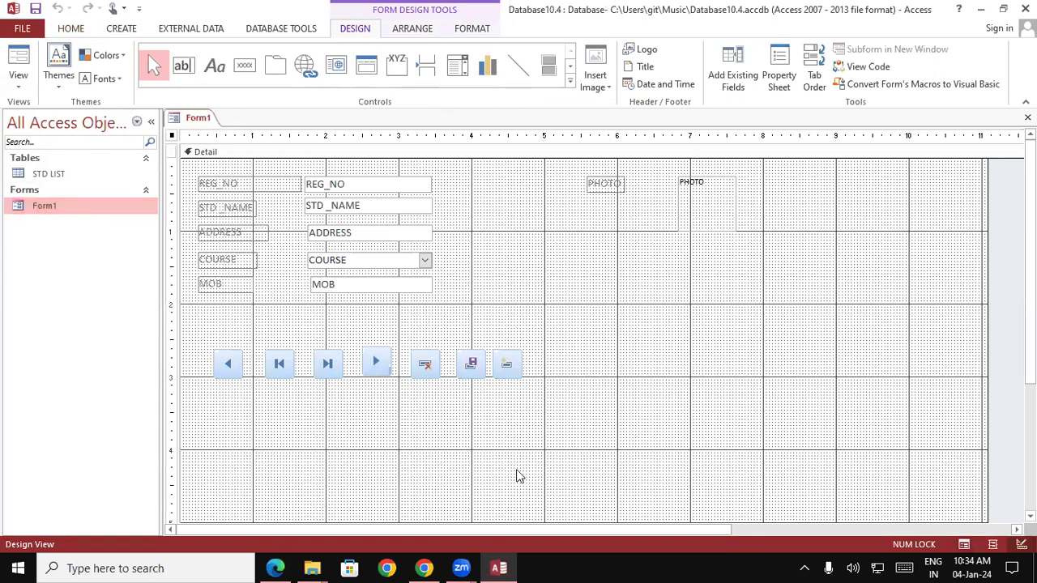
{"action": "left_click", "coordinate": [276, 568]}
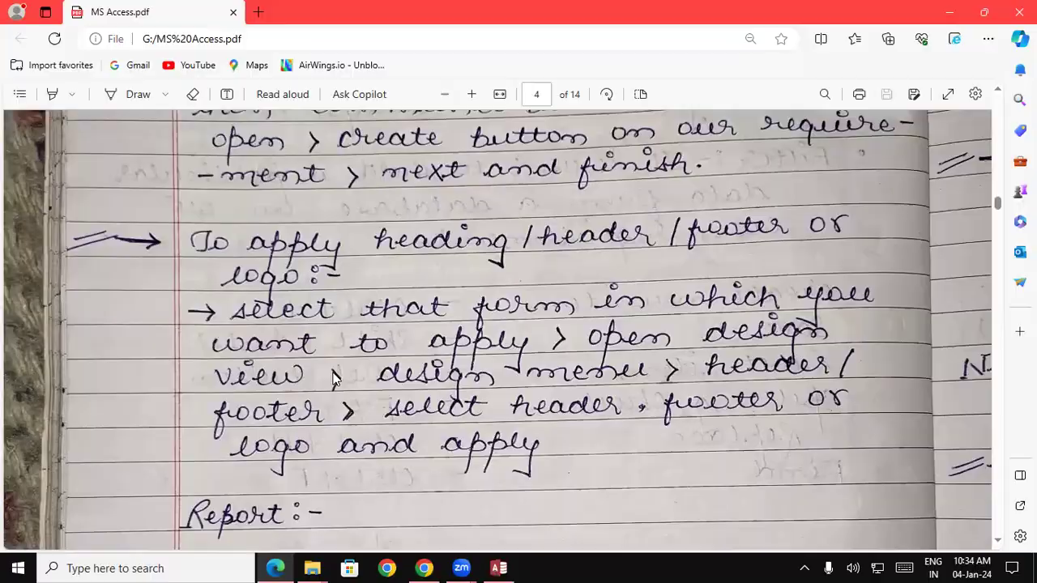
- Switch between the PDF notes and Access, ending on Form1 in Design View
{"action": "left_click", "coordinate": [275, 568]}
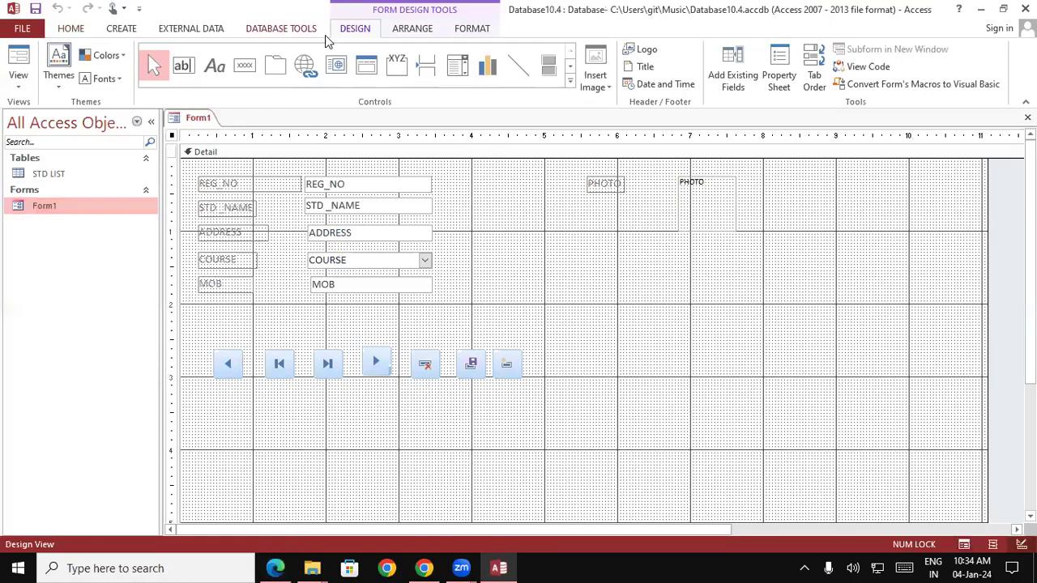
{"action": "left_click", "coordinate": [275, 568]}
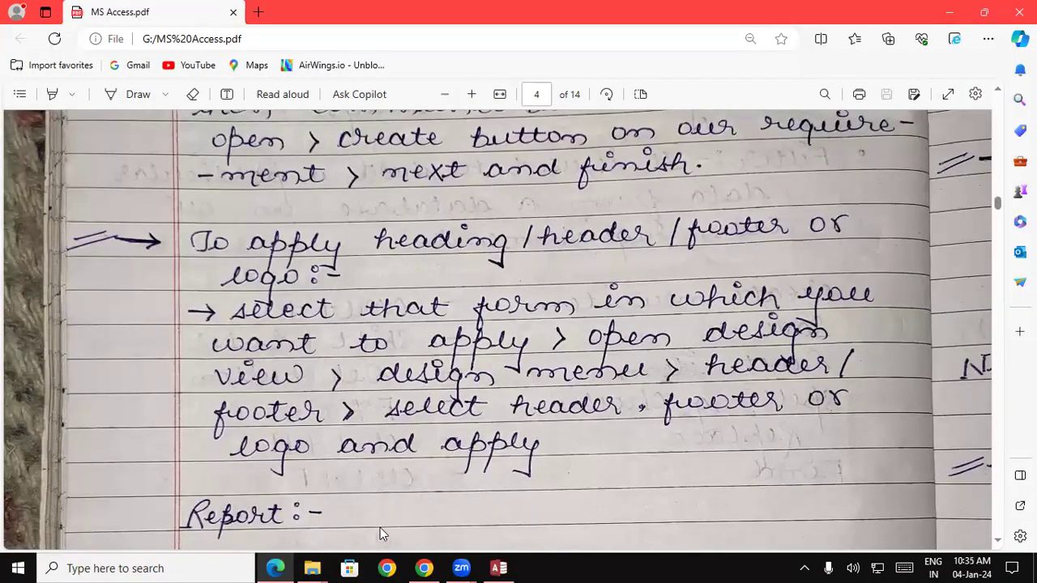
{"action": "left_click", "coordinate": [277, 566]}
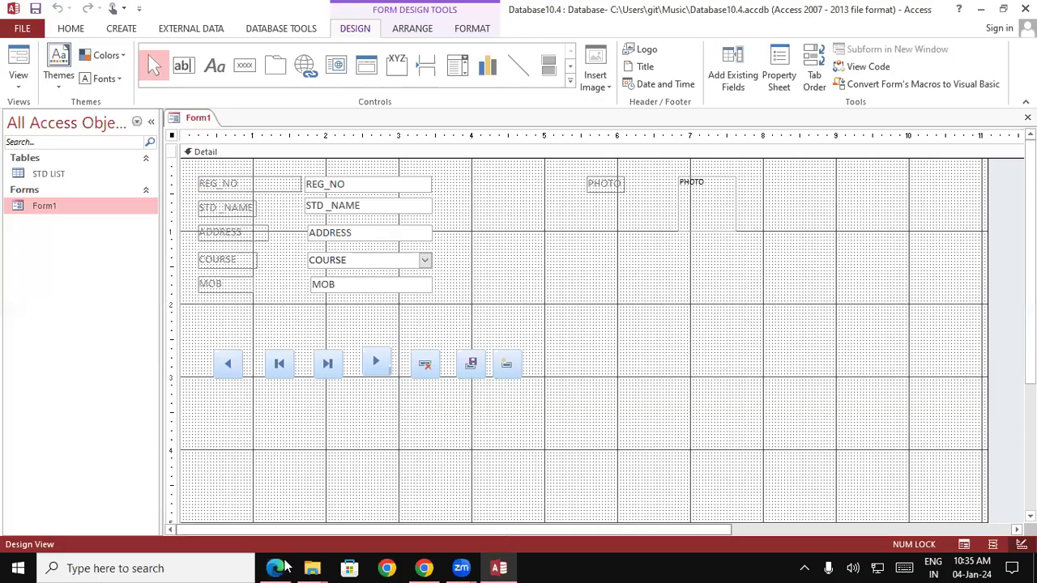
{"action": "left_click", "coordinate": [276, 568]}
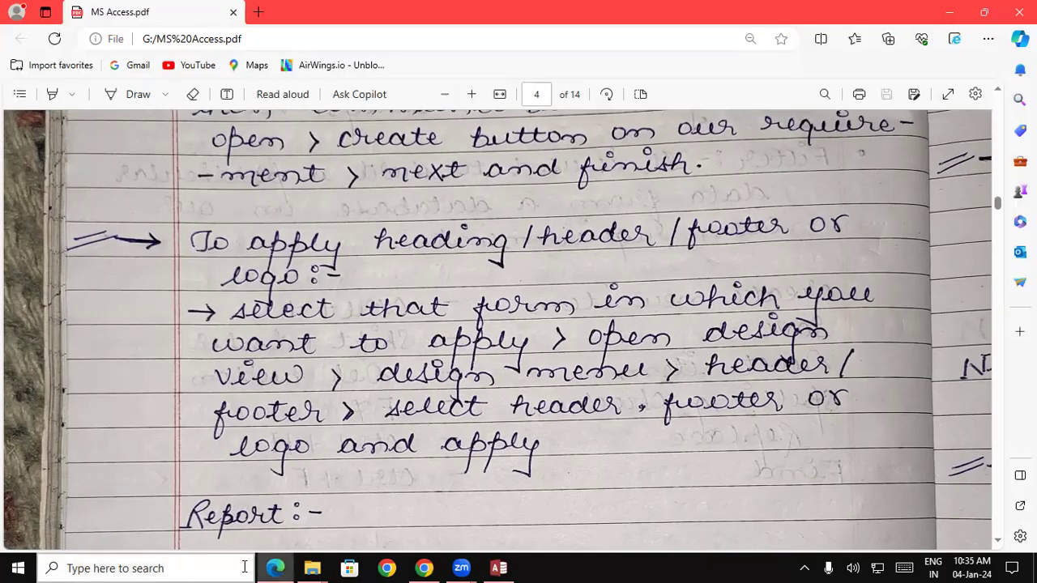
{"action": "left_click", "coordinate": [276, 566]}
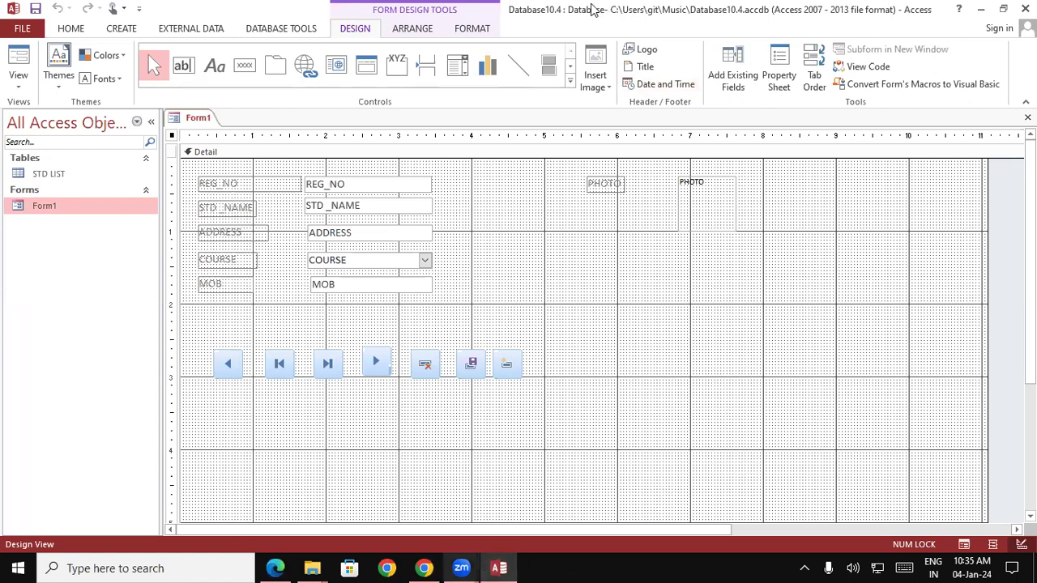
- Search Google for 'full form of logo' to learn what LOGO stands for
{"action": "type", "text": "f"}
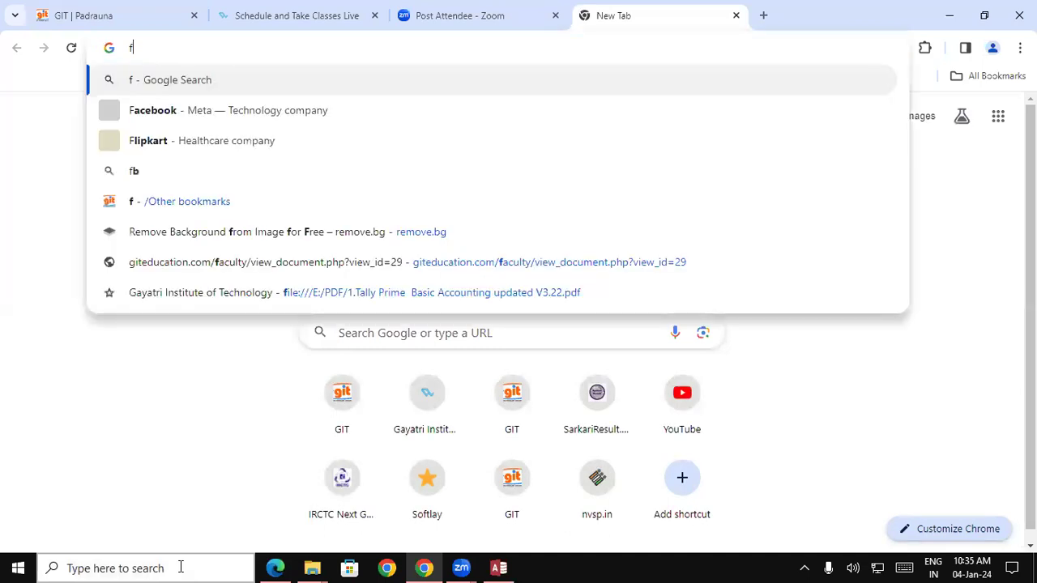
{"action": "type", "text": "ull form "}
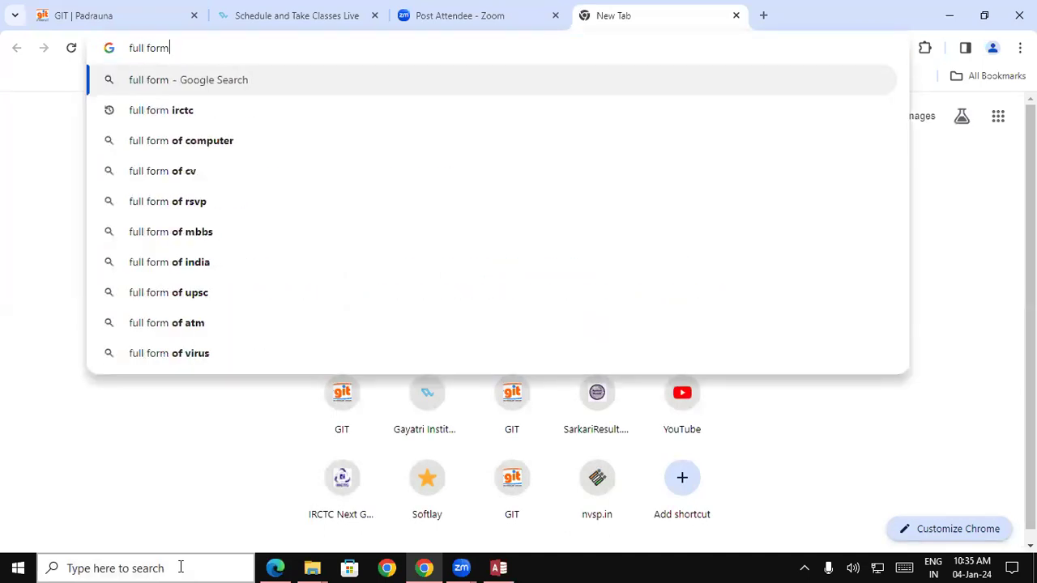
{"action": "type", "text": "of logo"}
{"action": "key", "text": "Return"}
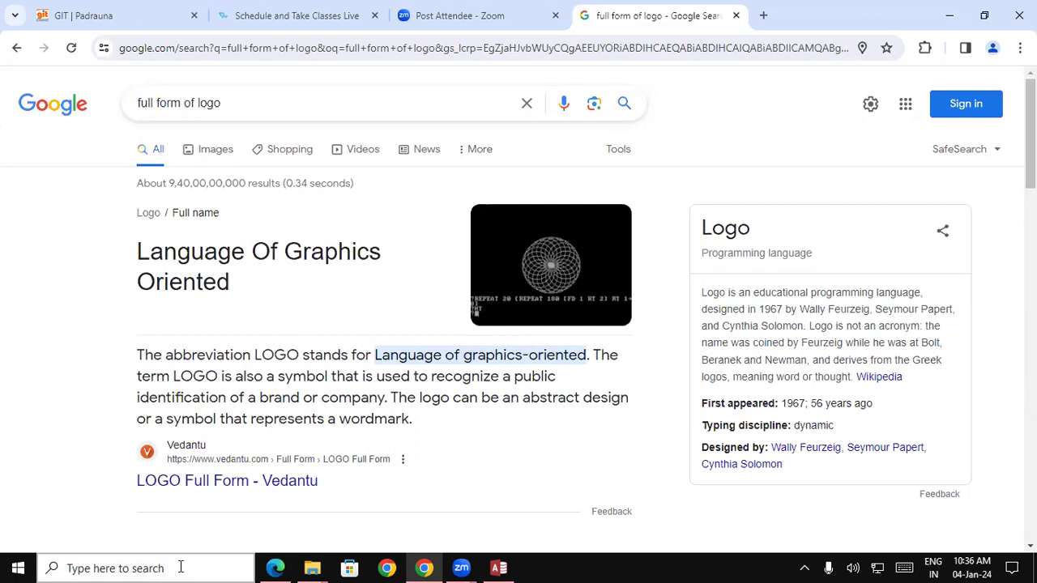
- Insert the logo GIT picture from the Pictures folder into Form1's header
{"action": "left_click", "coordinate": [489, 567]}
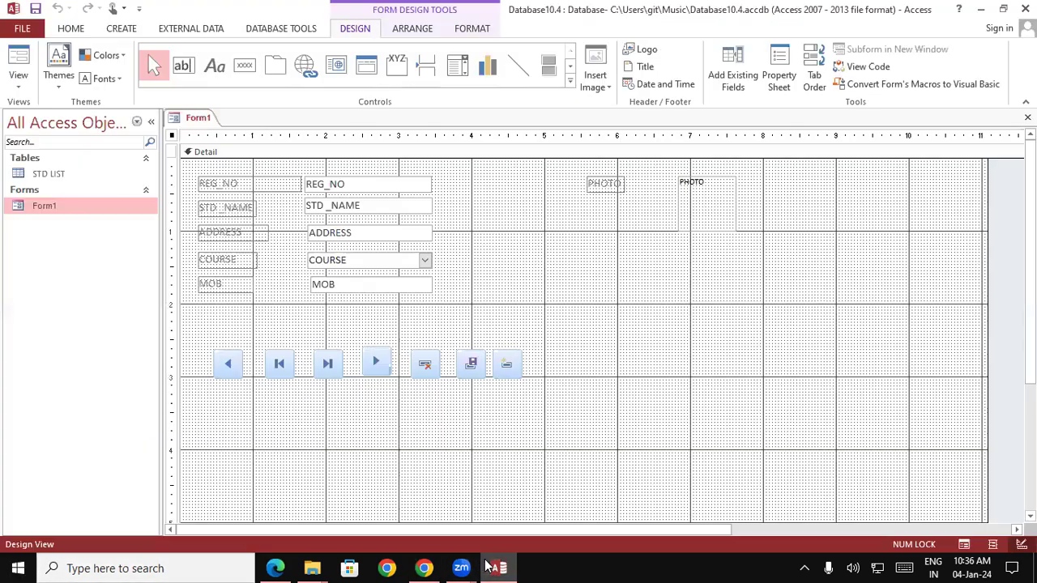
{"action": "left_click", "coordinate": [656, 51]}
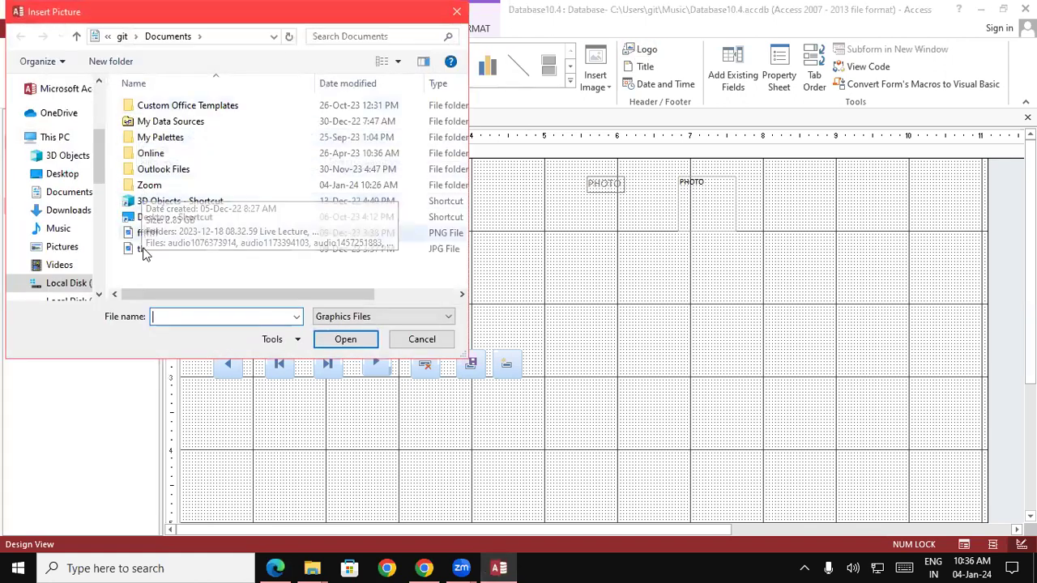
{"action": "left_click", "coordinate": [63, 247]}
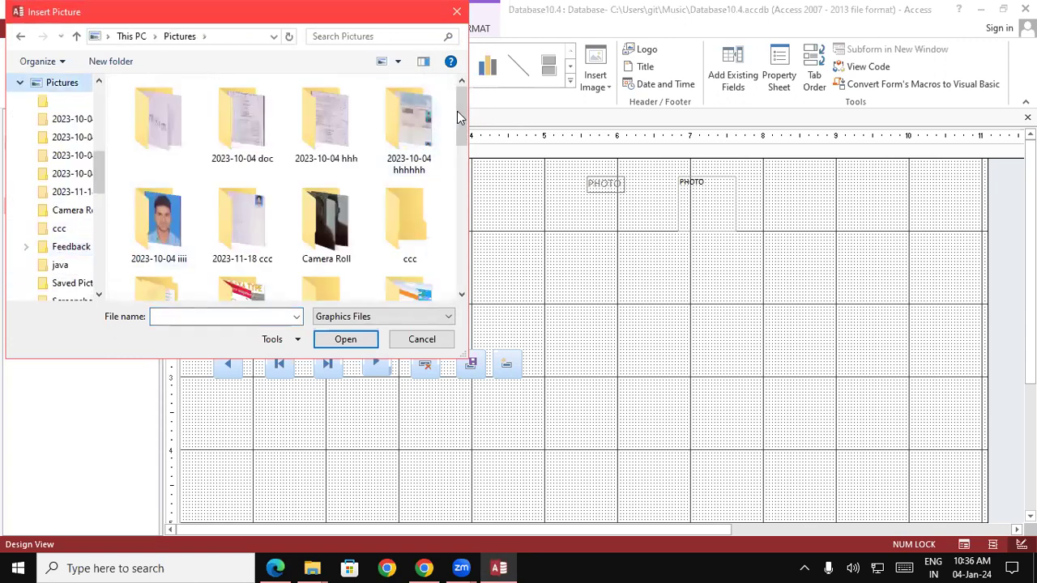
{"action": "left_click_drag", "start_coordinate": [457, 111], "coordinate": [459, 167]}
{"action": "scroll", "coordinate": [459, 166], "scroll_direction": "down", "scroll_amount": 2}
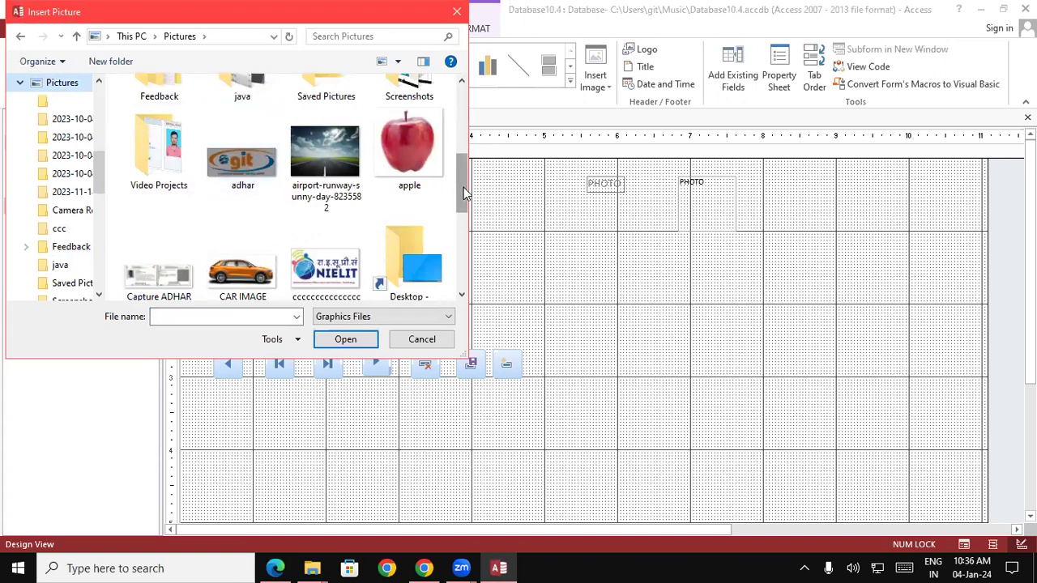
{"action": "left_click_drag", "start_coordinate": [464, 194], "coordinate": [465, 225]}
{"action": "left_click", "coordinate": [345, 253]}
{"action": "left_click", "coordinate": [344, 339]}
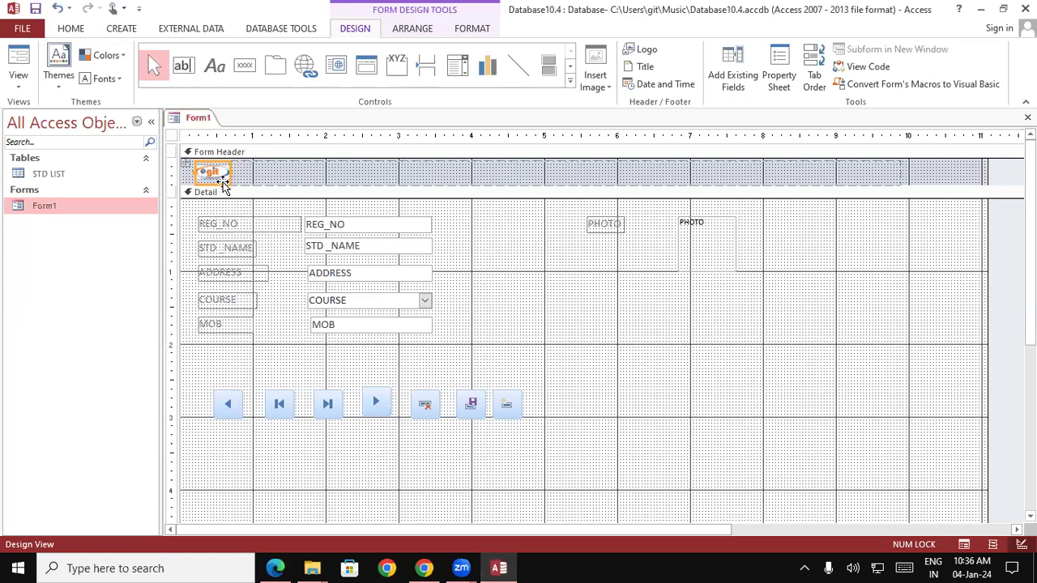
- Preview Form1's records in Form View, then in Design View nudge the header logo slightly right
{"action": "left_click", "coordinate": [19, 81]}
{"action": "left_click", "coordinate": [51, 110]}
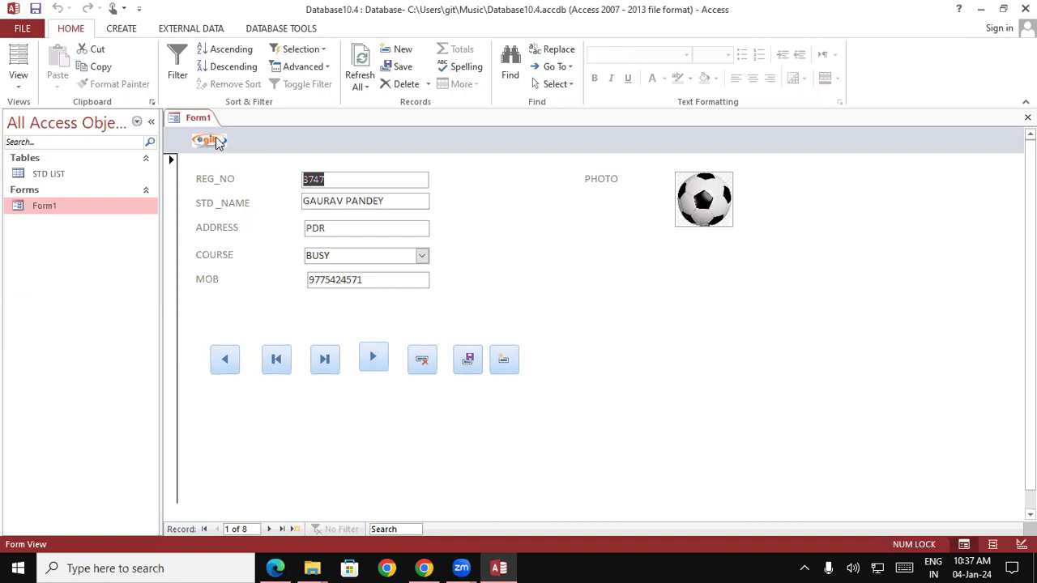
{"action": "left_click", "coordinate": [23, 78]}
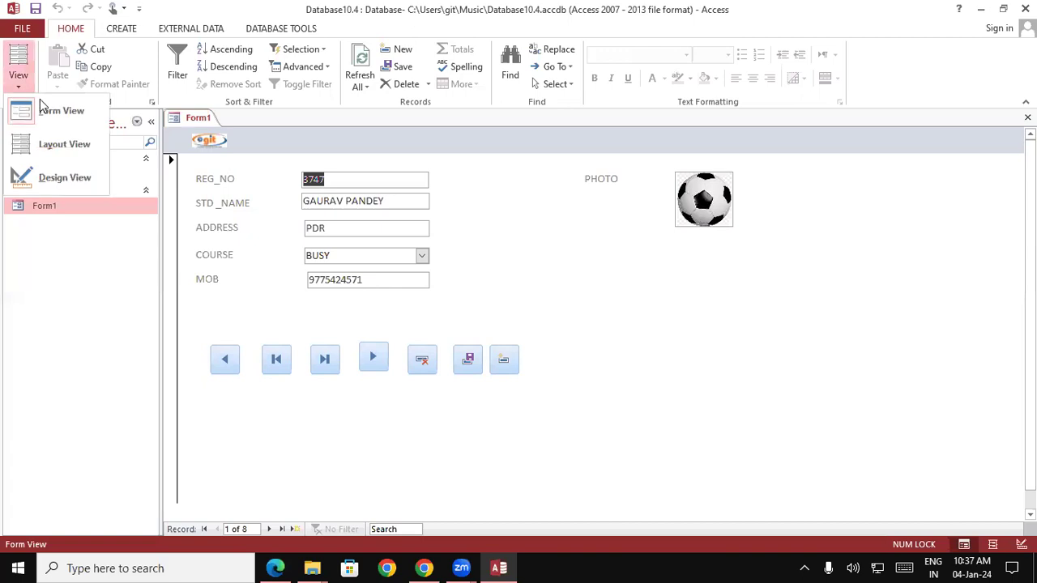
{"action": "left_click", "coordinate": [66, 174]}
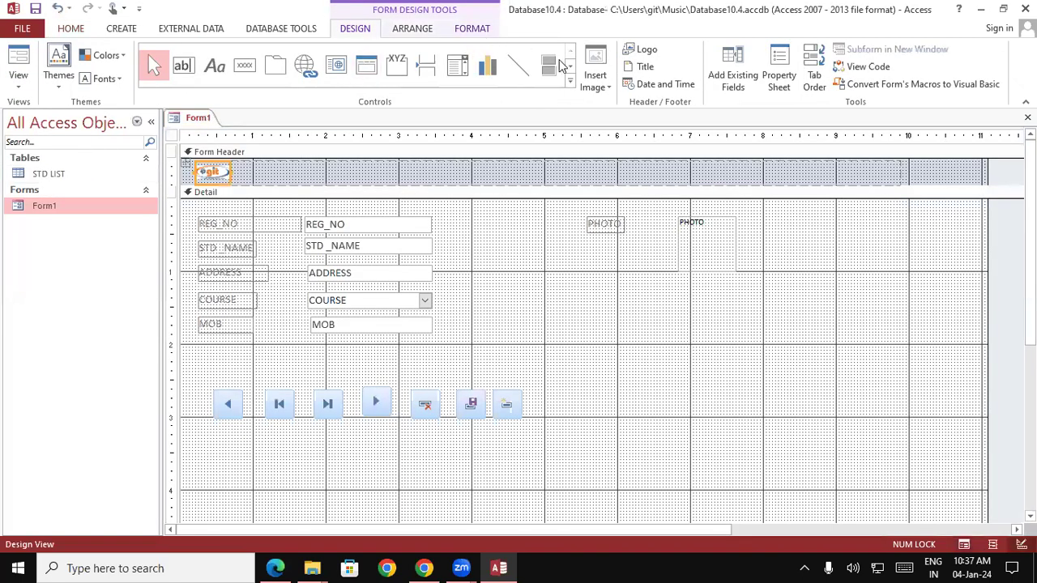
{"action": "left_click_drag", "start_coordinate": [219, 173], "coordinate": [209, 171]}
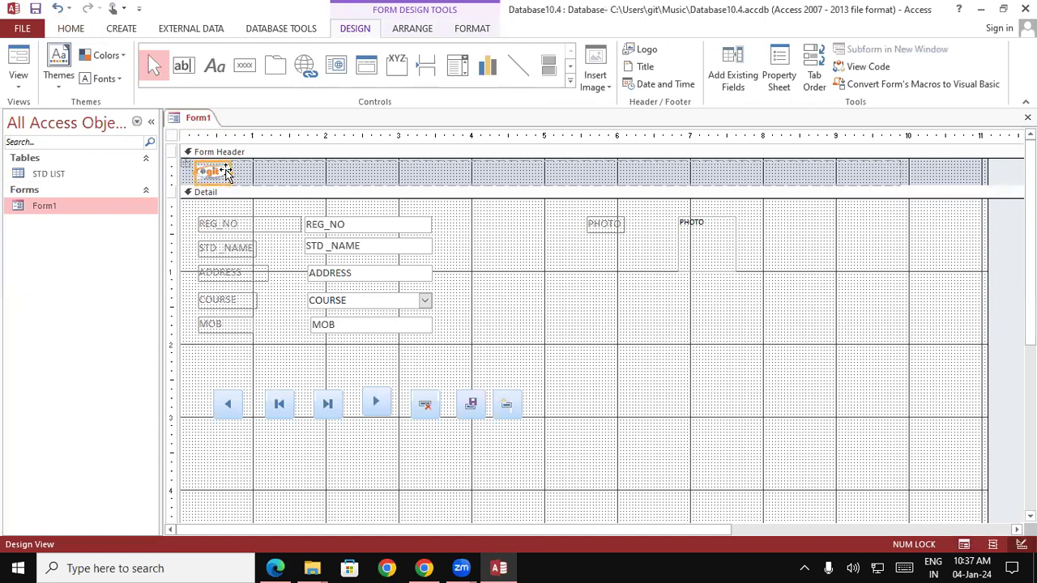
- Add the header title 'GAYATRI INSTITUTE OF TECHNOLOGY , PADRAUNA KUSHINAGAR' in capitals and select it
{"action": "left_click", "coordinate": [646, 68]}
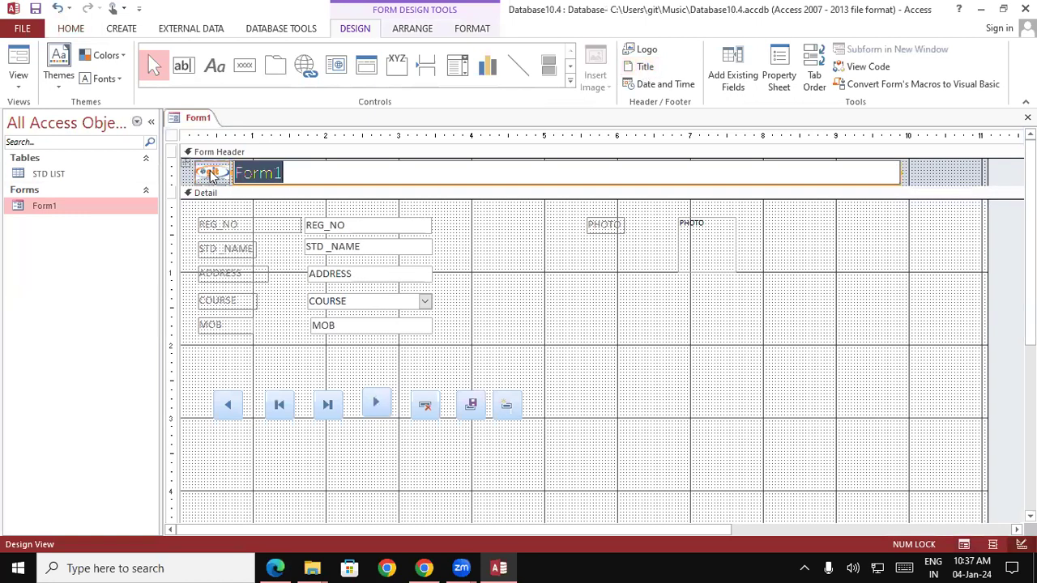
{"action": "key", "text": "Caps_Lock"}
{"action": "type", "text": "GAYATRI INSTIT"}
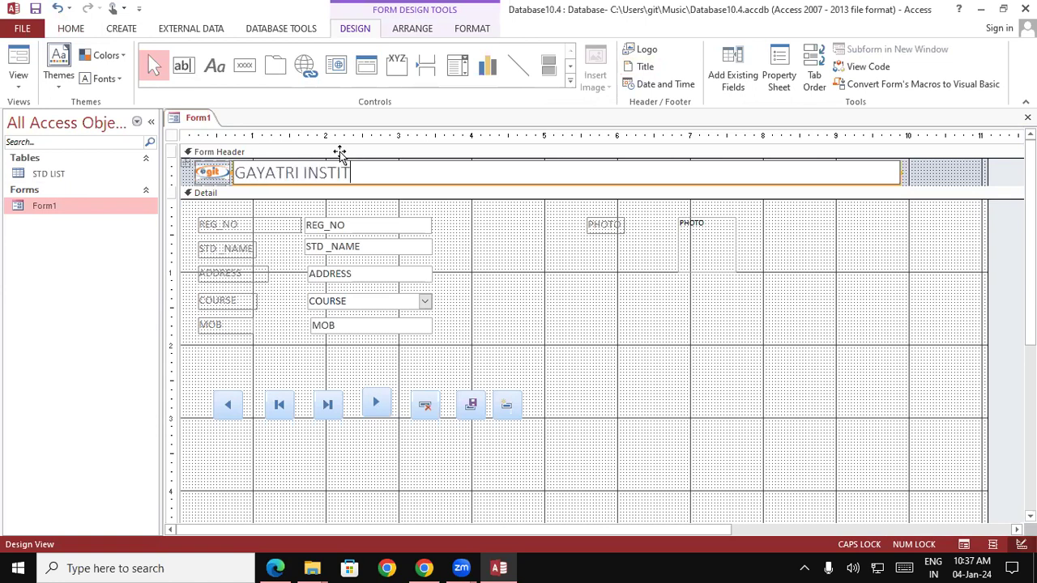
{"action": "type", "text": "UTE OF TECHNOLOGY PADRAUNA "}
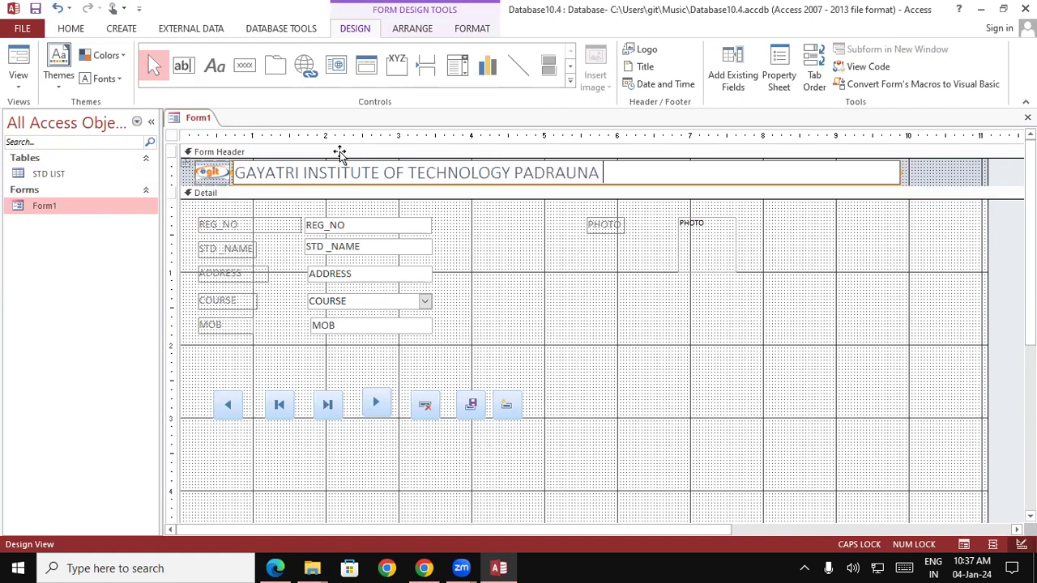
{"action": "type", "text": "KUSHINAGAR"}
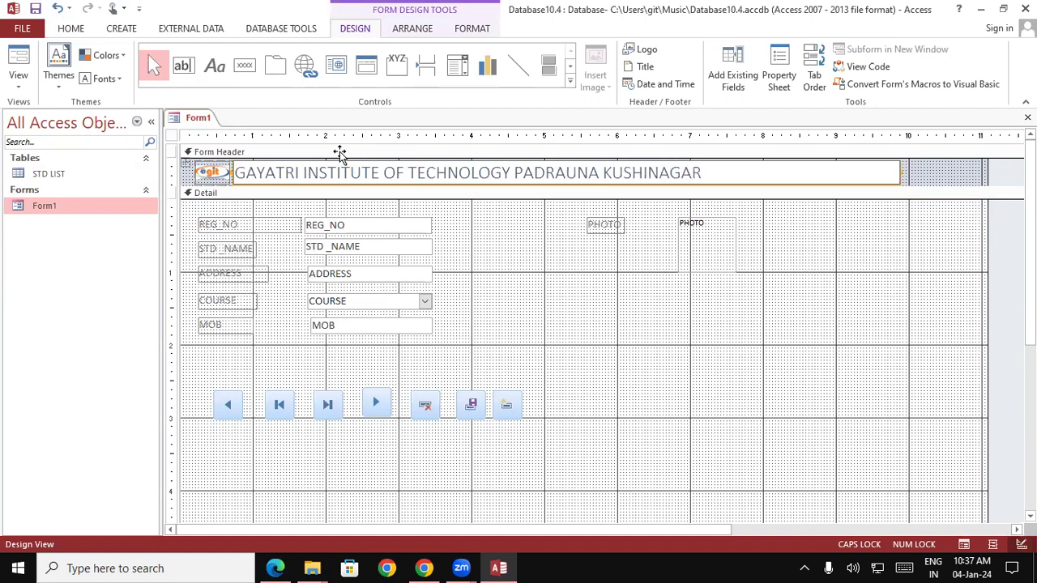
{"action": "left_click", "coordinate": [514, 172]}
{"action": "type", "text": ","}
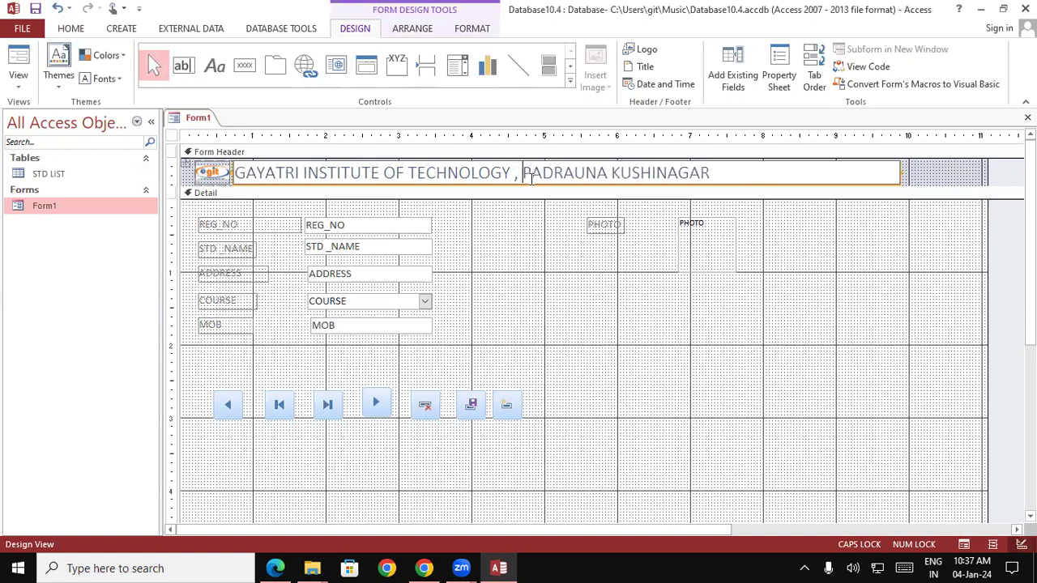
{"action": "left_click", "coordinate": [750, 170]}
{"action": "left_click_drag", "start_coordinate": [710, 172], "coordinate": [225, 179]}
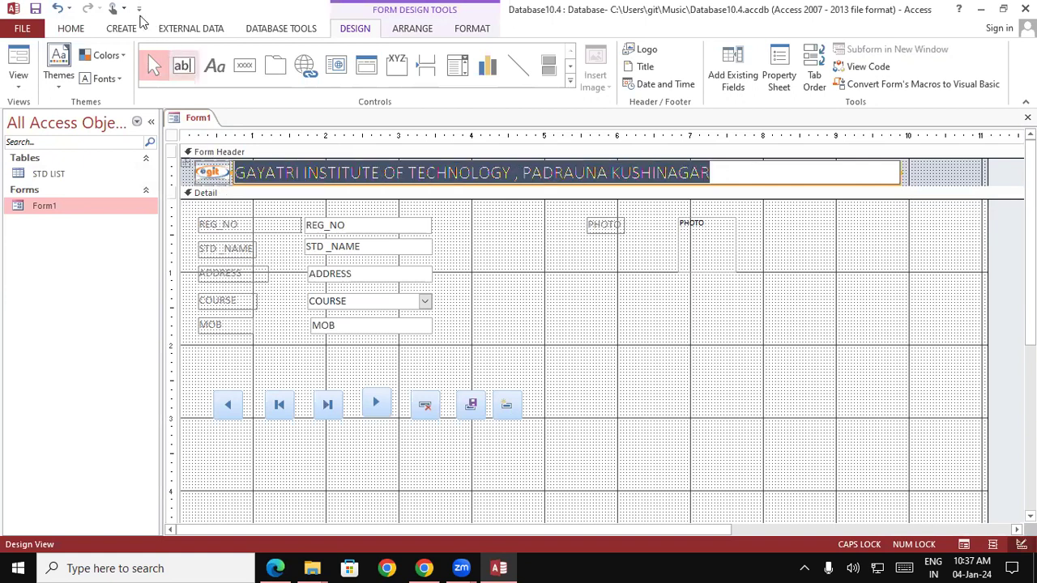
{"action": "left_click", "coordinate": [73, 30]}
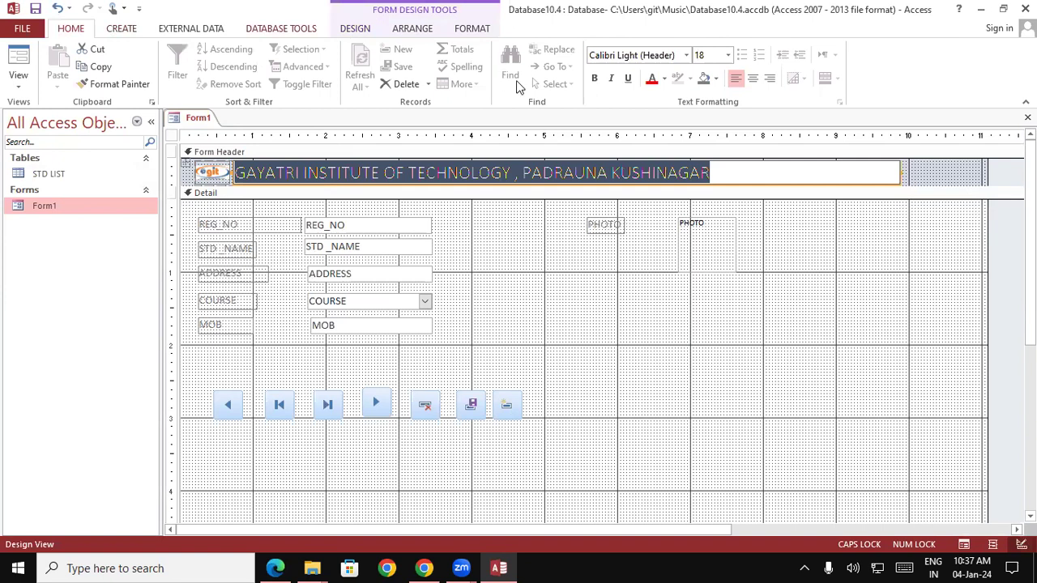
- Make the header title bold, italic and red
{"action": "left_click", "coordinate": [595, 79]}
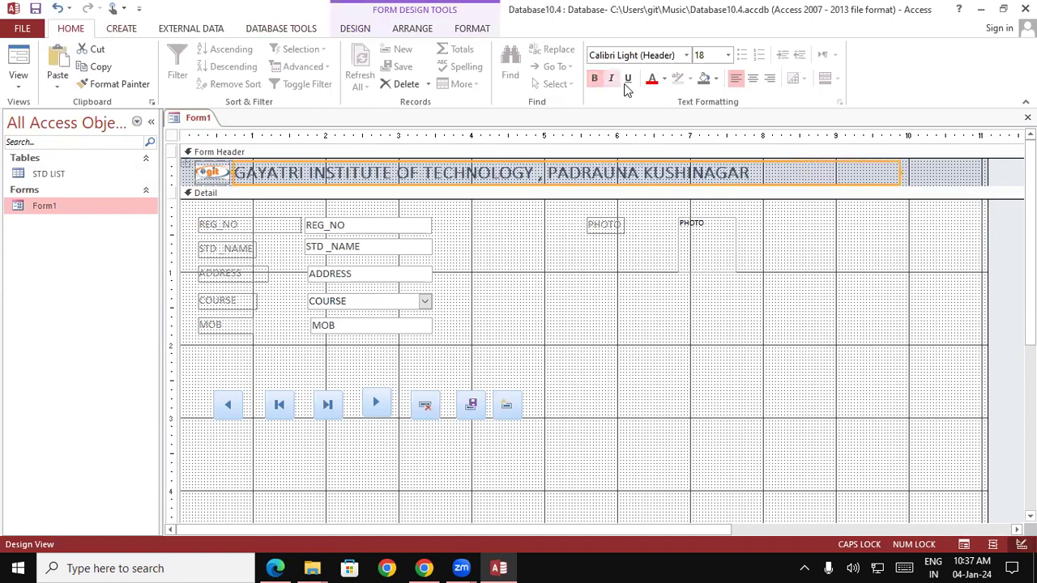
{"action": "left_click", "coordinate": [611, 80]}
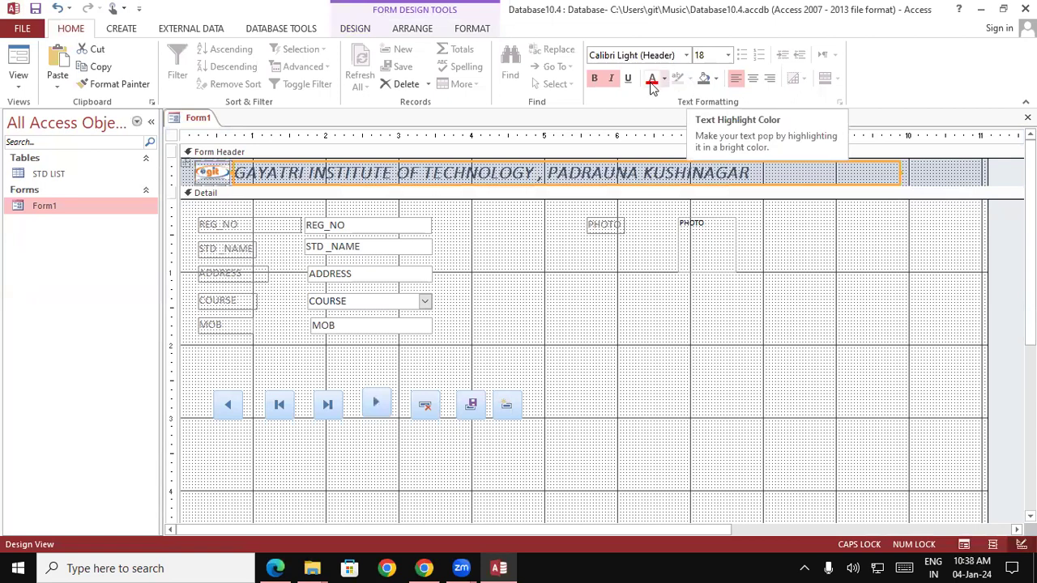
{"action": "left_click", "coordinate": [651, 83]}
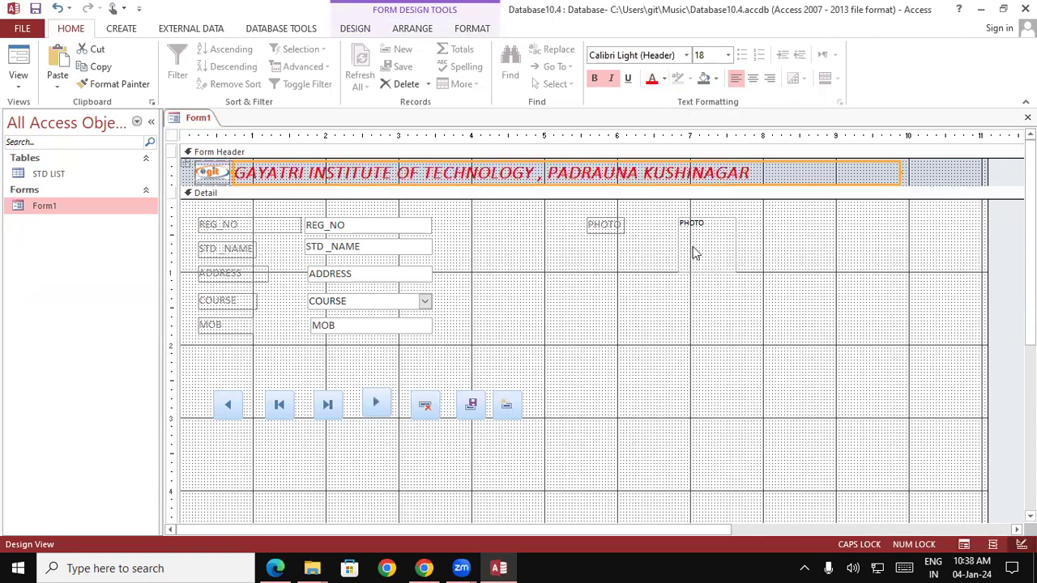
{"action": "left_click", "coordinate": [570, 322]}
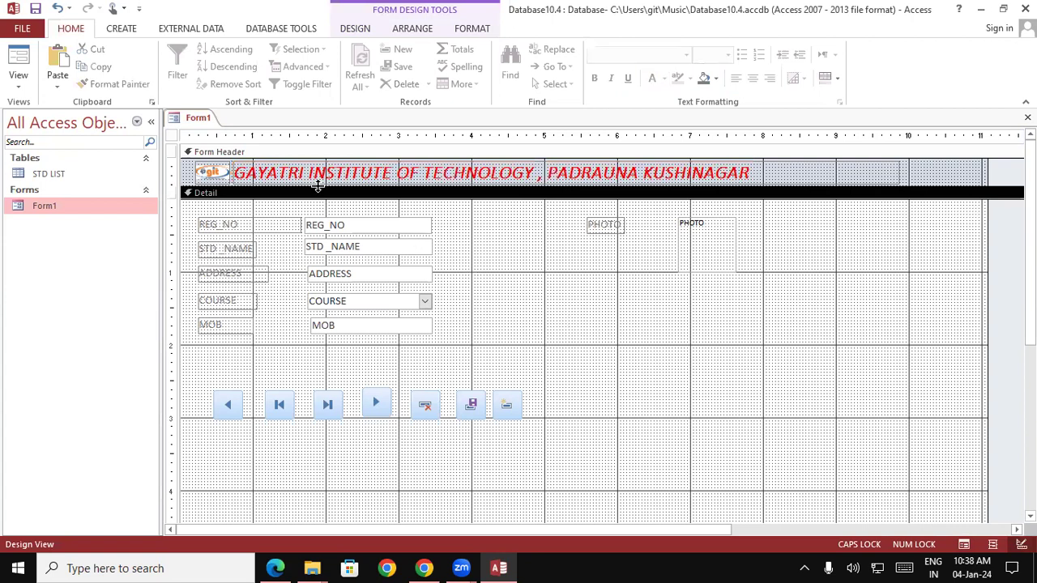
- Save Form1's design
{"action": "right_click", "coordinate": [190, 122]}
{"action": "left_click", "coordinate": [222, 130]}
{"action": "left_click", "coordinate": [22, 87]}
- Show Form1 in Form View and consult the MS Access notes PDF before returning to Access
{"action": "left_click", "coordinate": [49, 109]}
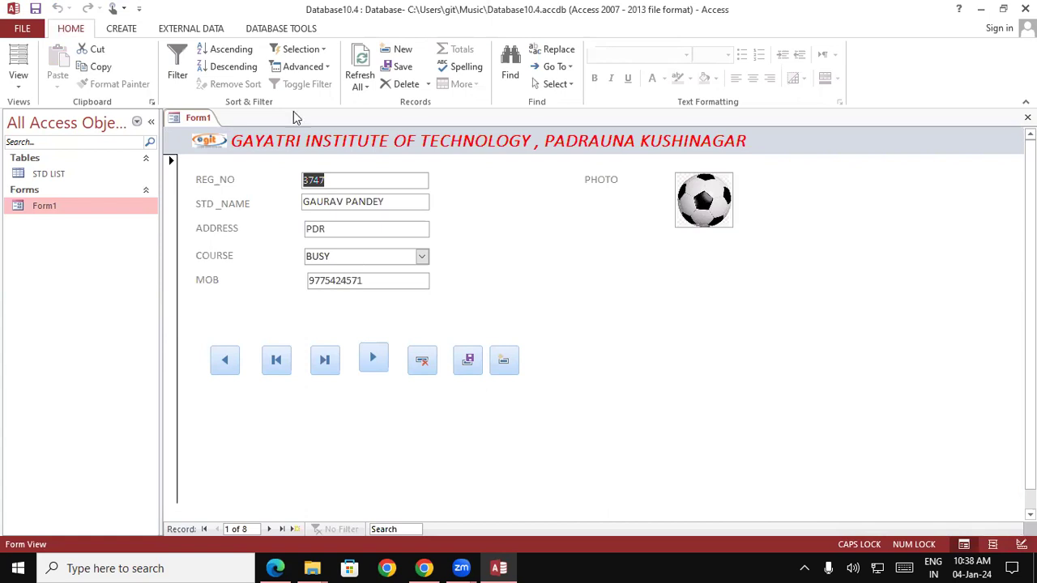
{"action": "left_click", "coordinate": [276, 568]}
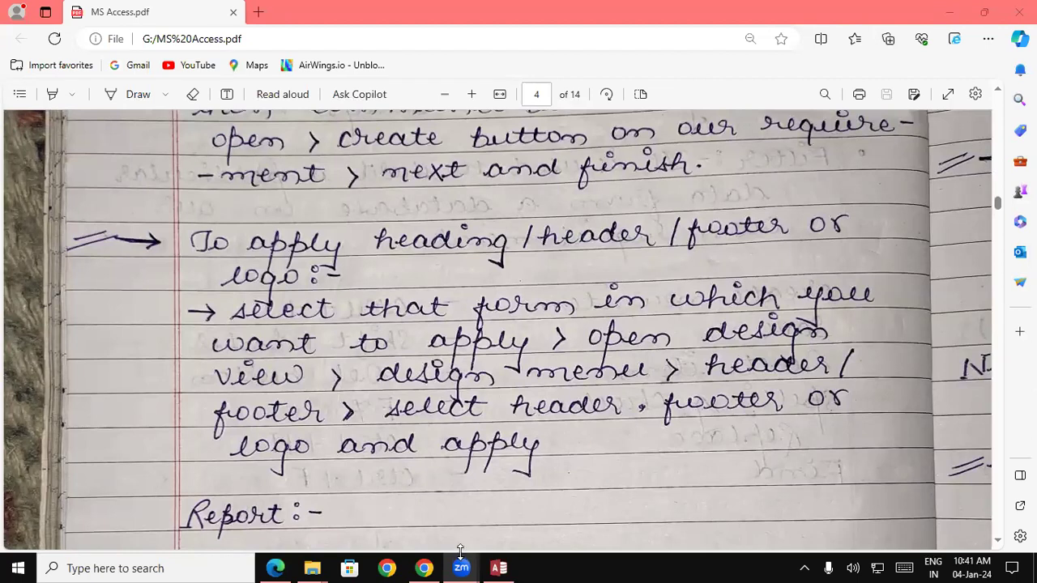
{"action": "left_click", "coordinate": [499, 568]}
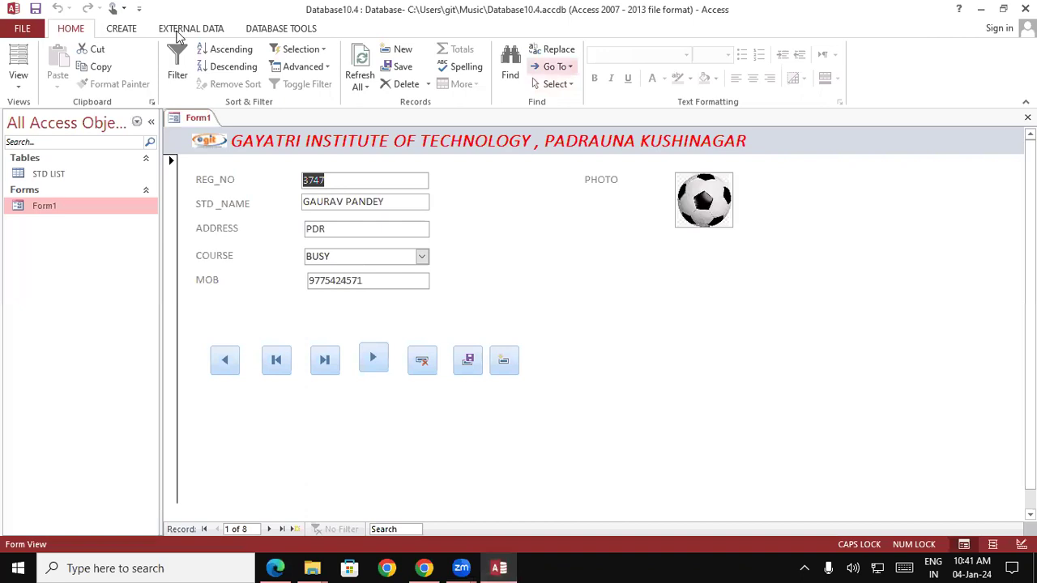
{"action": "left_click", "coordinate": [18, 82]}
- Add the current date and time to Form1's header and shift them left
{"action": "left_click", "coordinate": [63, 176]}
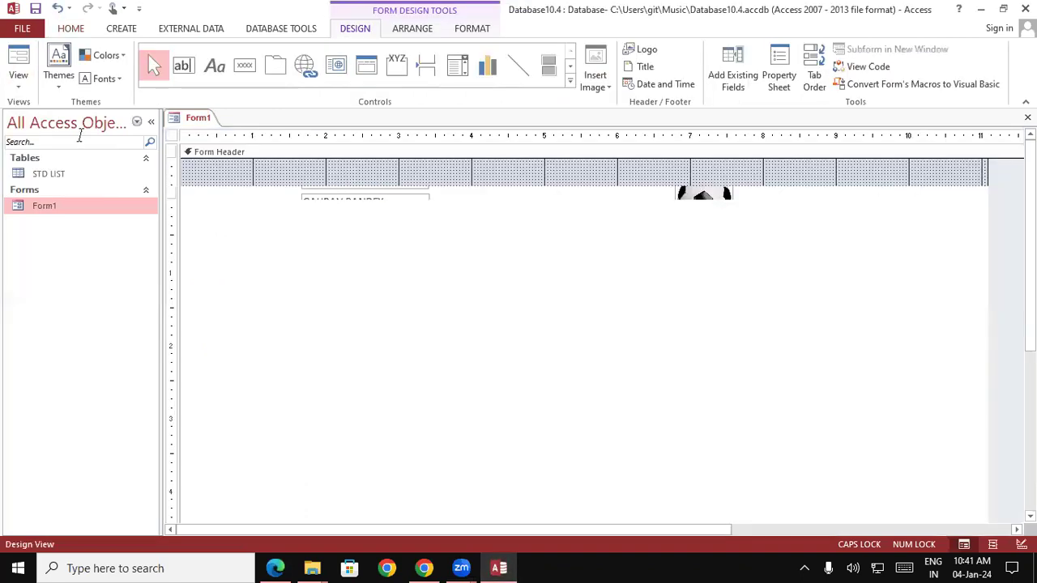
{"action": "left_click", "coordinate": [678, 90]}
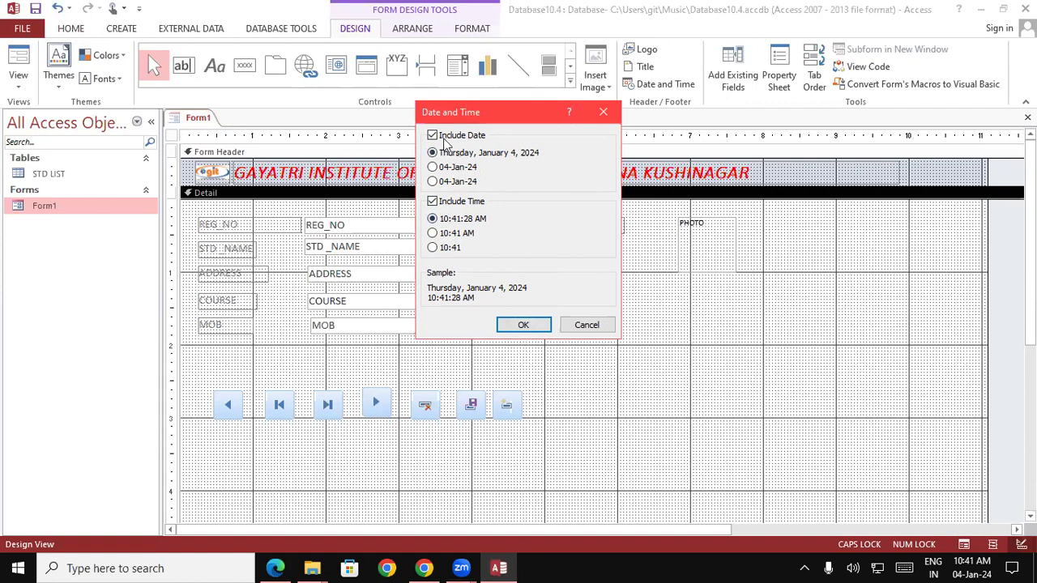
{"action": "left_click", "coordinate": [523, 327]}
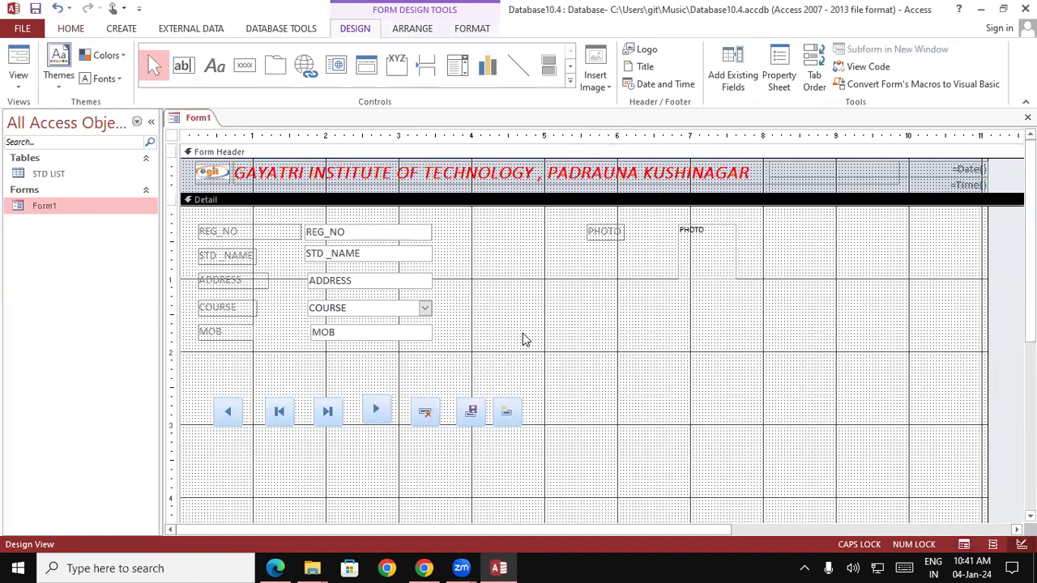
{"action": "left_click", "coordinate": [956, 185]}
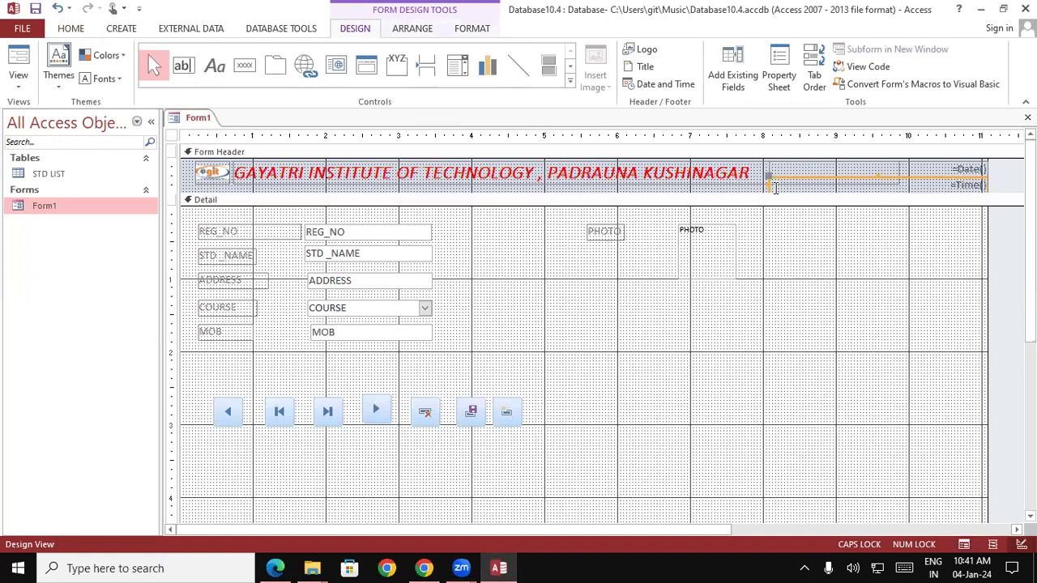
{"action": "mouse_move", "coordinate": [768, 180]}
{"action": "left_mouse_down"}
{"action": "mouse_move", "coordinate": [733, 172]}
{"action": "mouse_move", "coordinate": [717, 181]}
{"action": "left_mouse_up"}
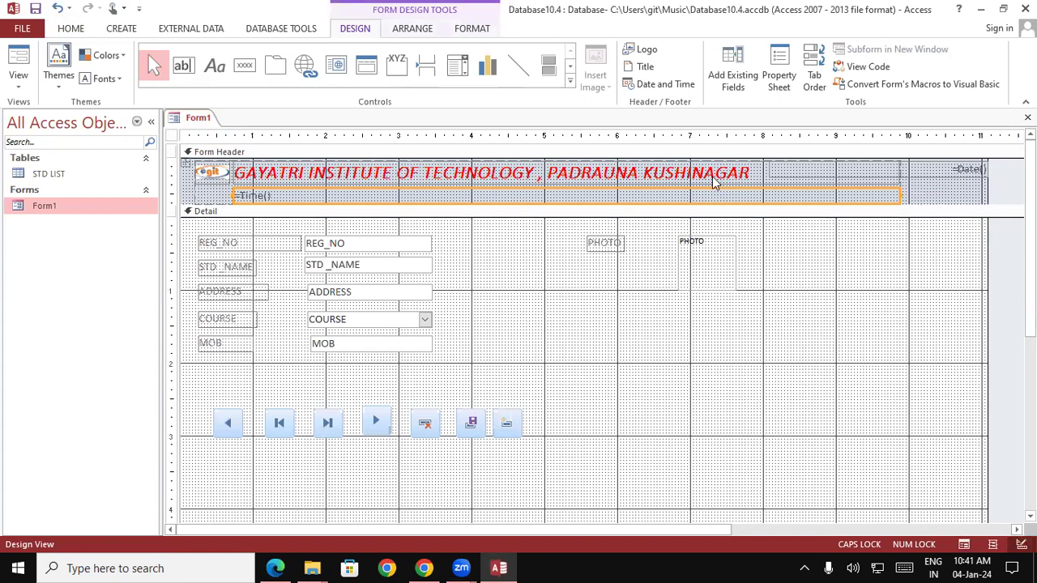
- Reposition the date box, widen the institute title, and preview the header in Form View
{"action": "left_click", "coordinate": [960, 168]}
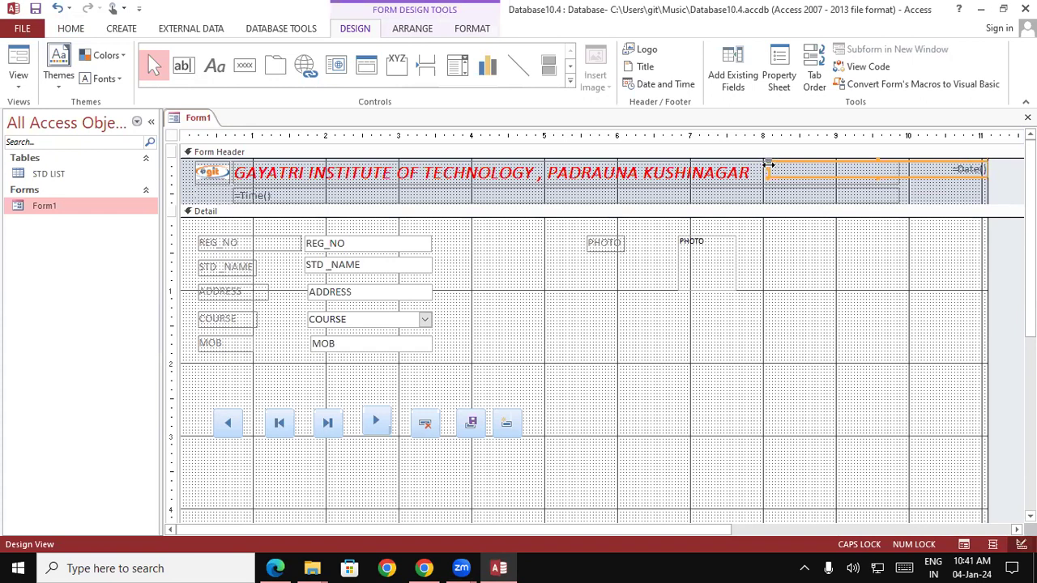
{"action": "left_click_drag", "start_coordinate": [766, 162], "coordinate": [748, 160]}
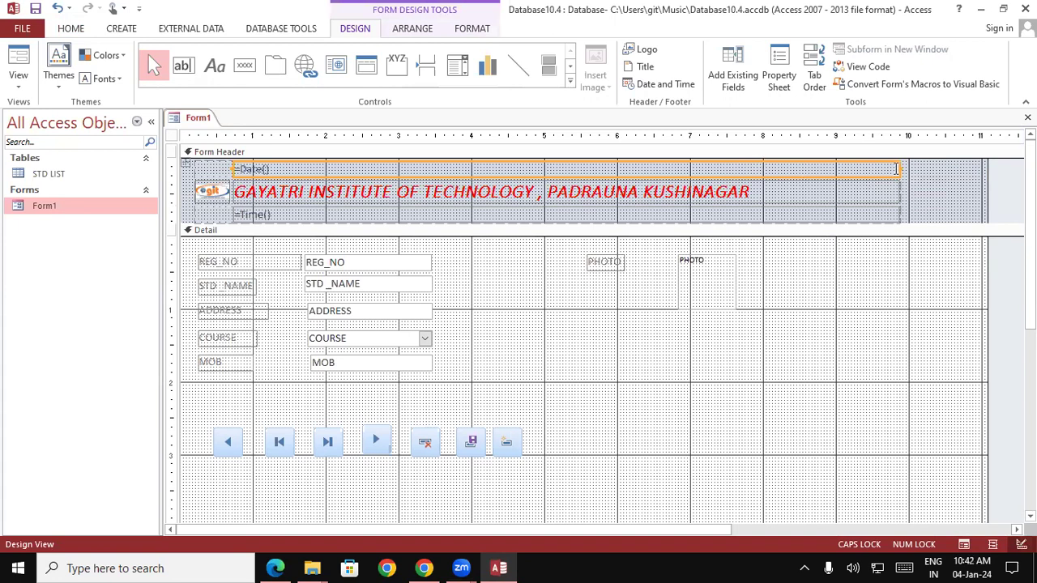
{"action": "left_click_drag", "start_coordinate": [898, 168], "coordinate": [433, 172]}
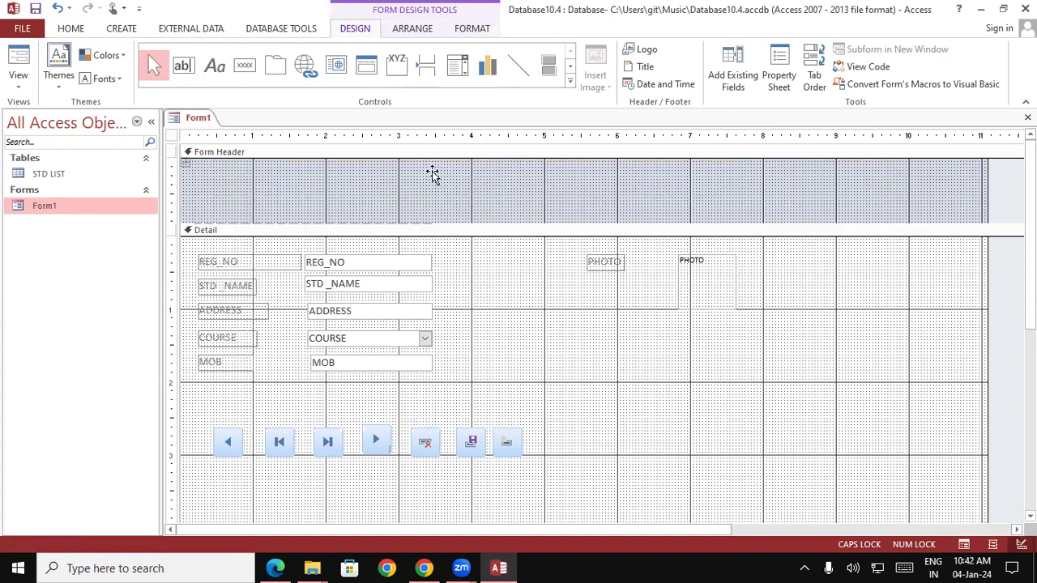
{"action": "left_click", "coordinate": [431, 195]}
{"action": "left_click_drag", "start_coordinate": [431, 195], "coordinate": [879, 192]}
{"action": "left_click", "coordinate": [328, 170]}
{"action": "left_click", "coordinate": [377, 192], "text": "shift"}
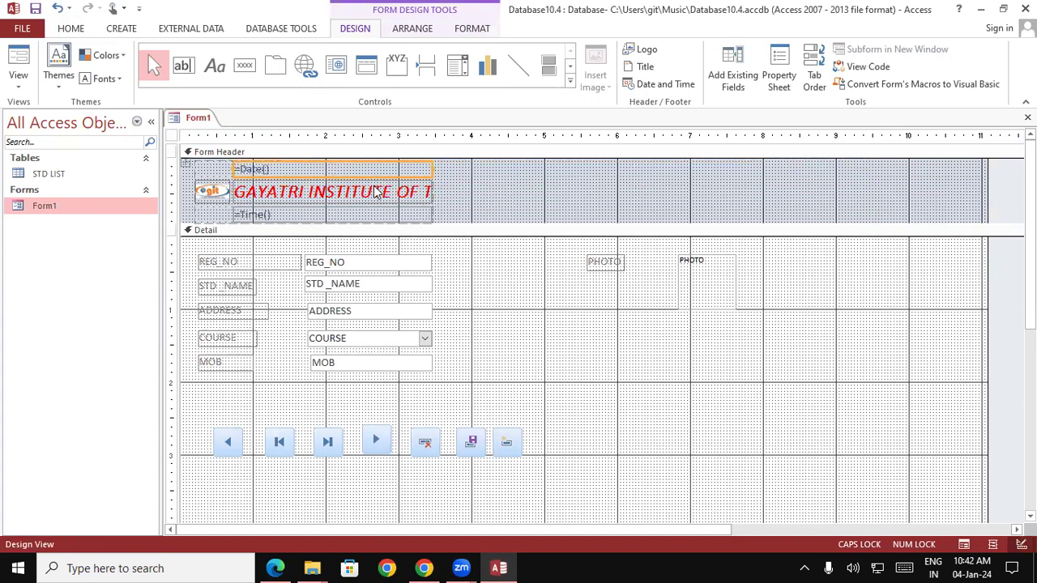
{"action": "key", "text": "ctrl+z"}
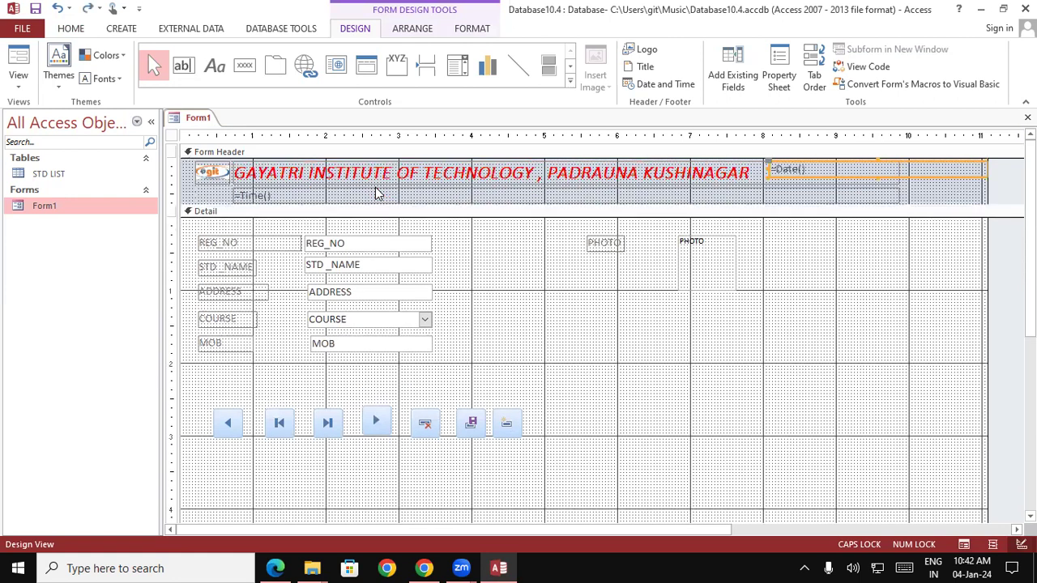
{"action": "left_click", "coordinate": [547, 279]}
{"action": "left_click", "coordinate": [18, 79]}
{"action": "left_click", "coordinate": [50, 114]}
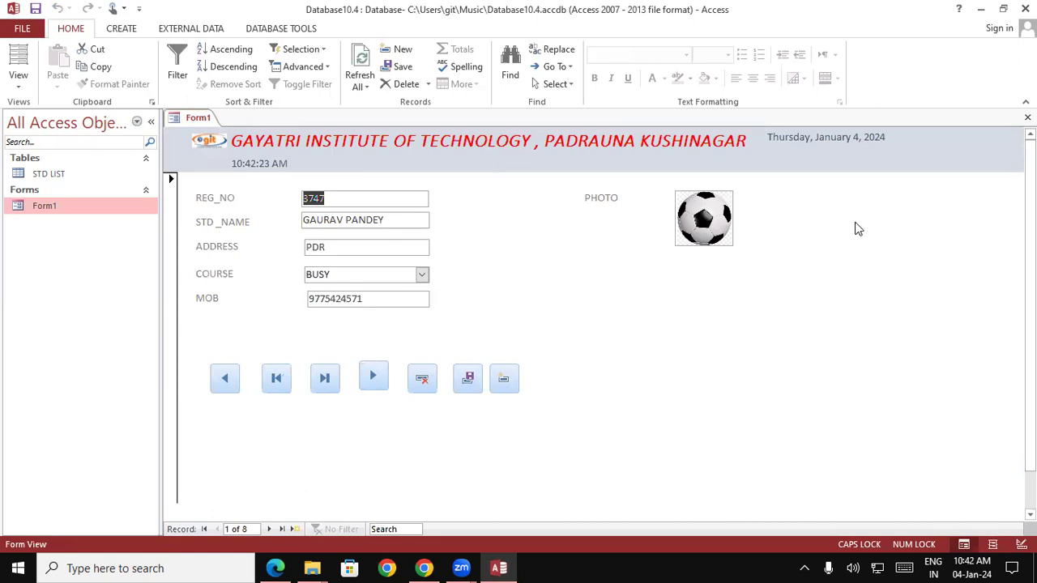
- Stack the time control under the date, undo the stray move, and preview in Form View
{"action": "left_click", "coordinate": [21, 89]}
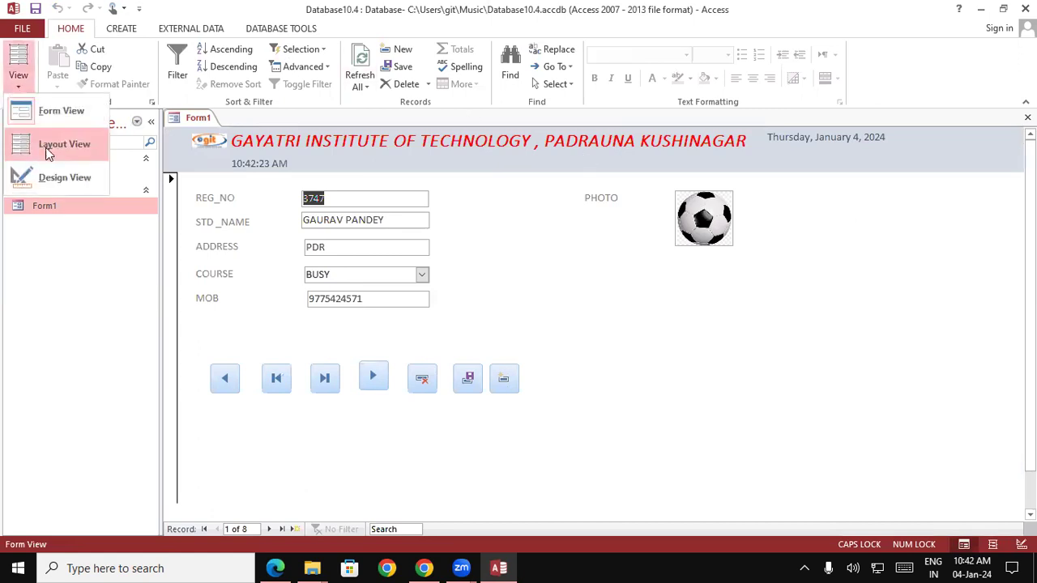
{"action": "left_click", "coordinate": [62, 177]}
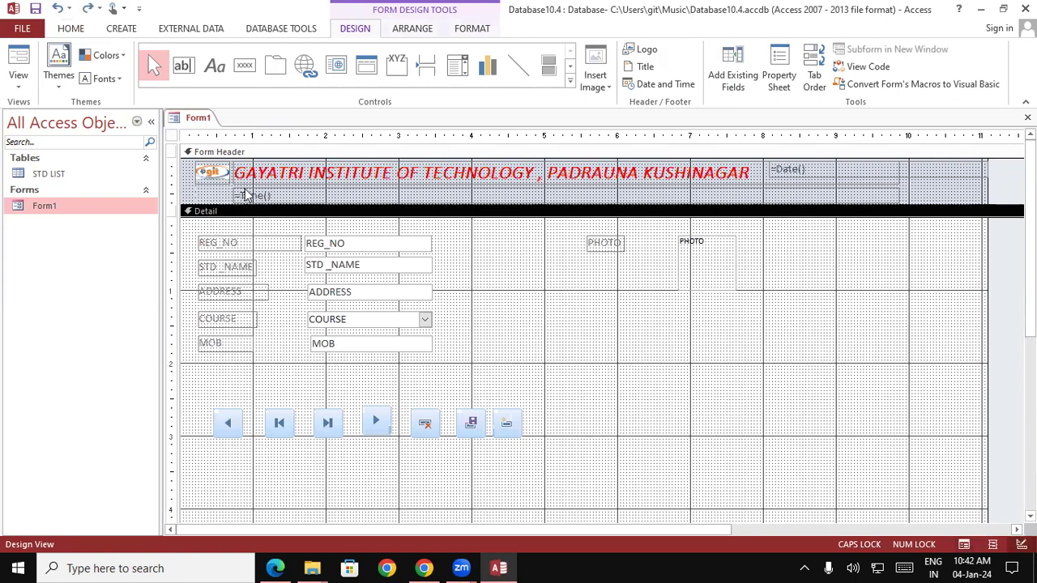
{"action": "left_click", "coordinate": [245, 195]}
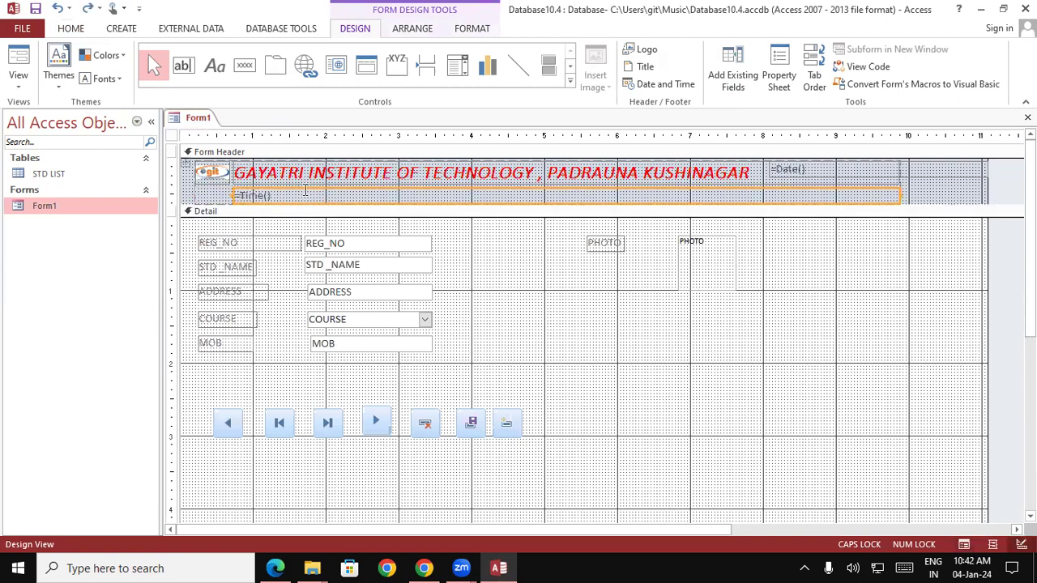
{"action": "left_click_drag", "start_coordinate": [321, 192], "coordinate": [848, 189]}
{"action": "key", "text": "ctrl+z"}
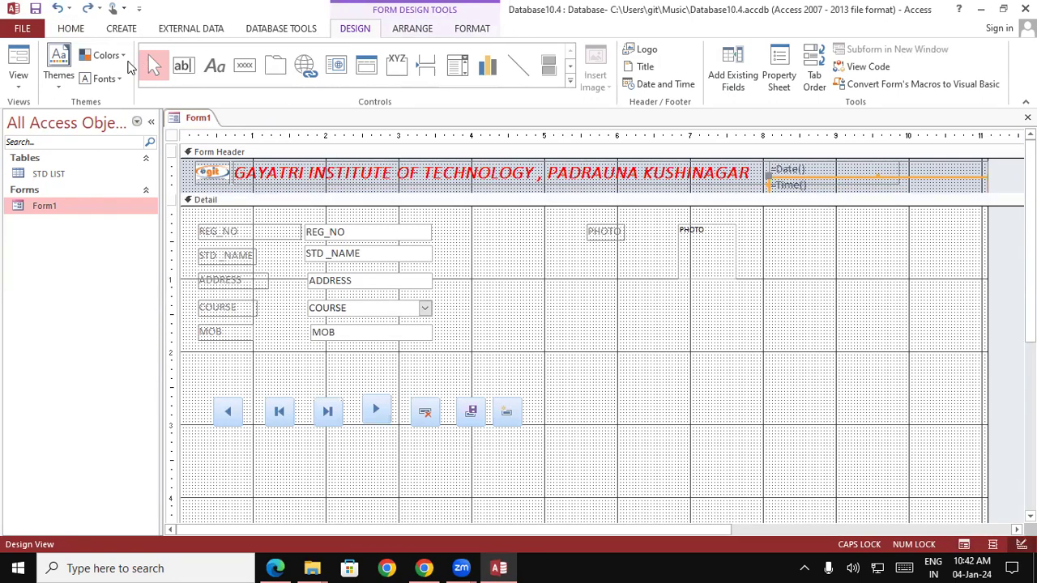
{"action": "left_click", "coordinate": [18, 77]}
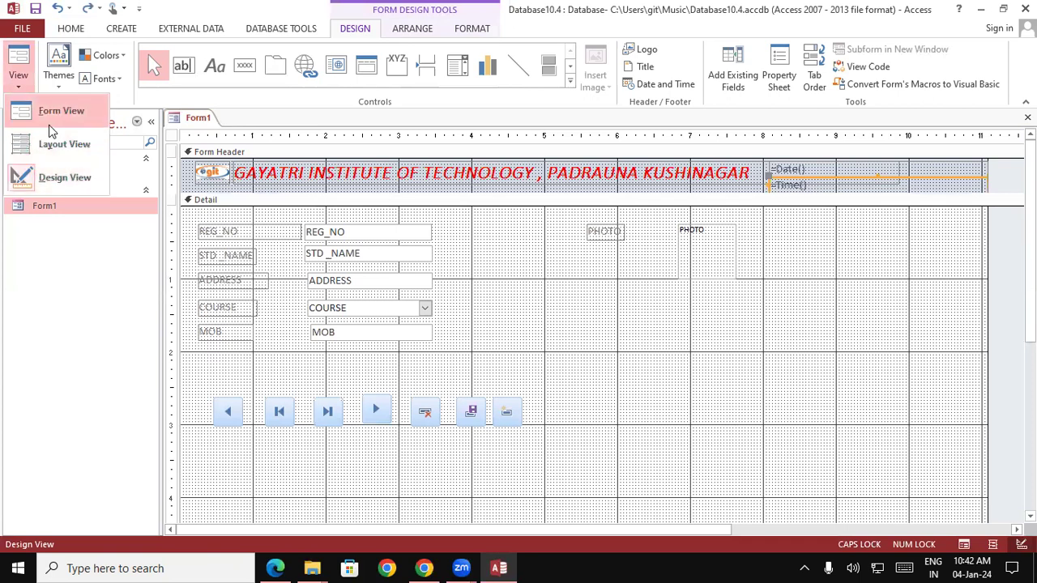
{"action": "left_click", "coordinate": [48, 118]}
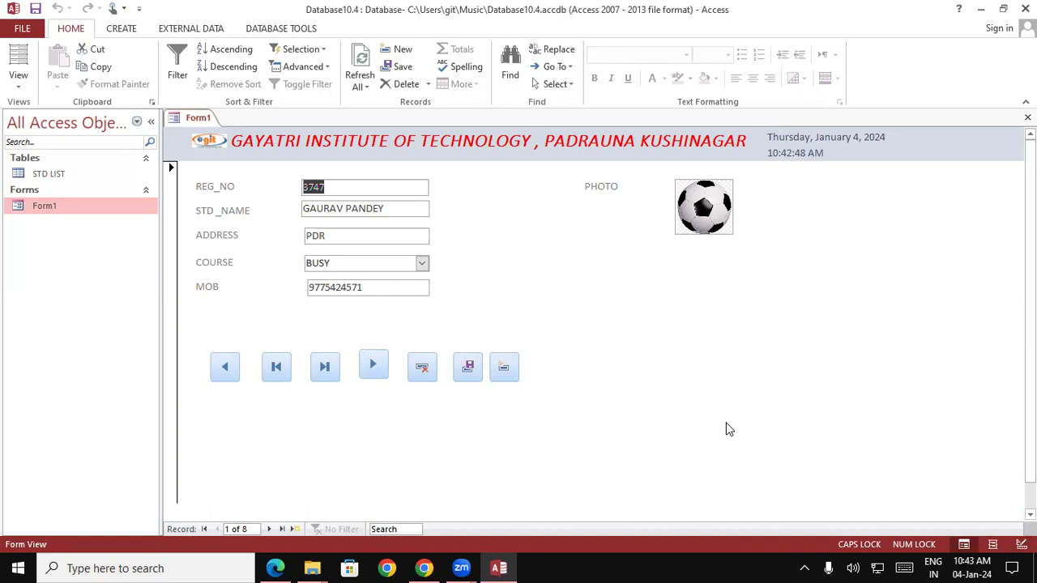
- Save Form1 from its document tab menu
{"action": "right_click", "coordinate": [202, 119]}
{"action": "left_click", "coordinate": [223, 127]}
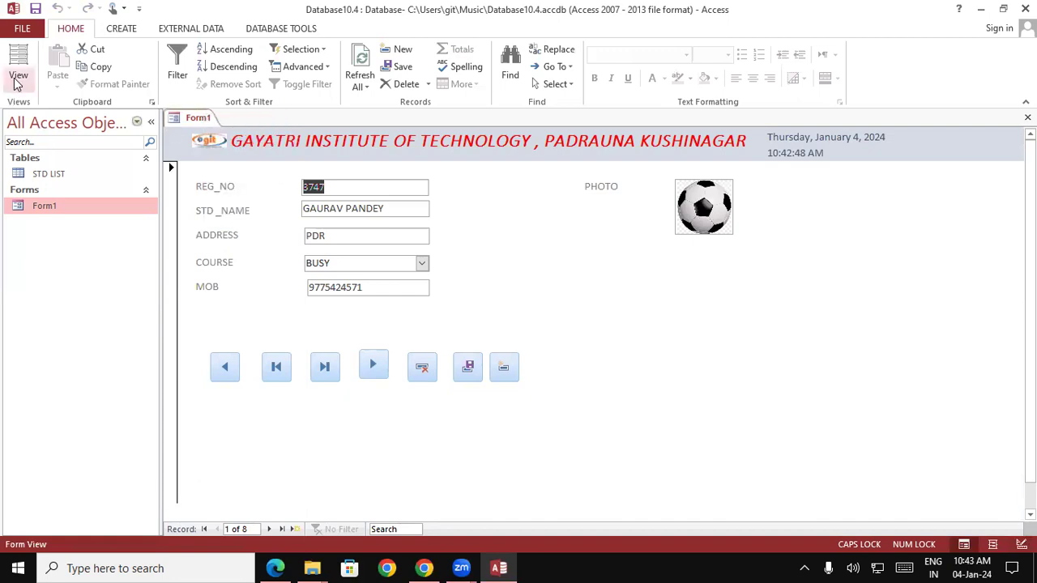
{"action": "left_click", "coordinate": [17, 84]}
{"action": "left_click", "coordinate": [39, 108]}
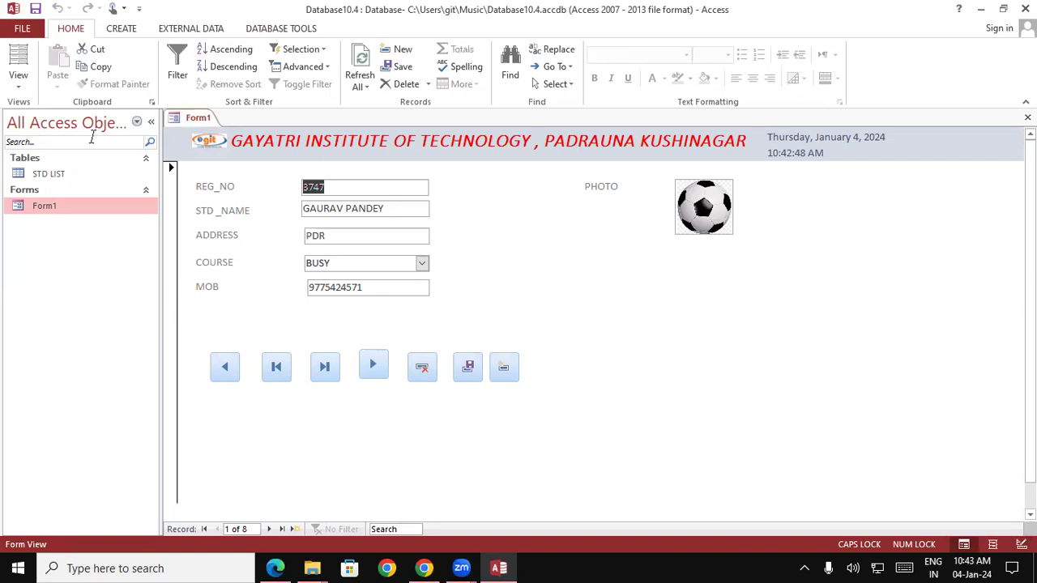
- In Design View, re-add the date and time so they sit at the header's far right edge
{"action": "left_click", "coordinate": [21, 85]}
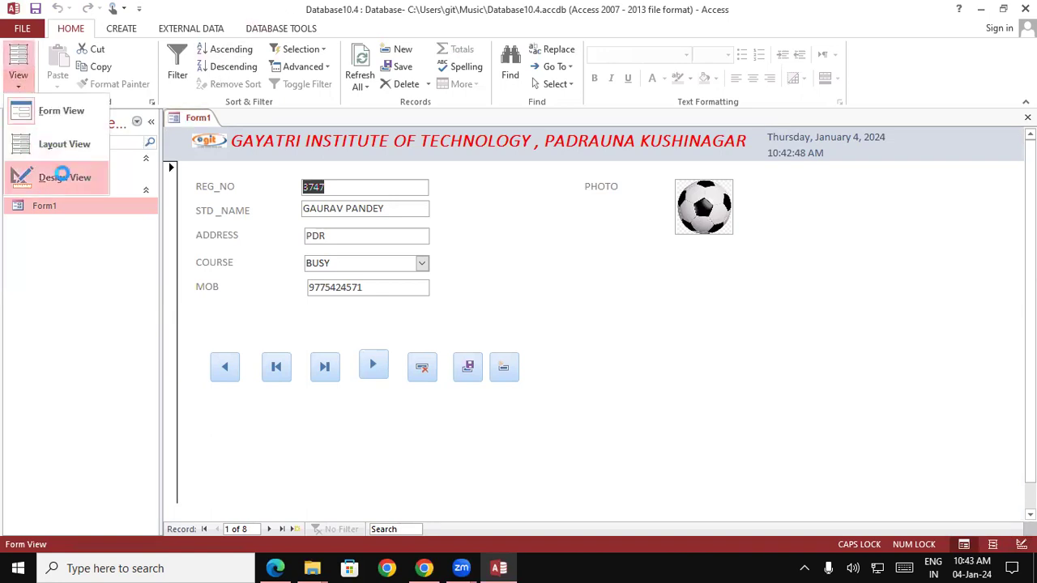
{"action": "left_click", "coordinate": [63, 171]}
{"action": "left_click", "coordinate": [662, 86]}
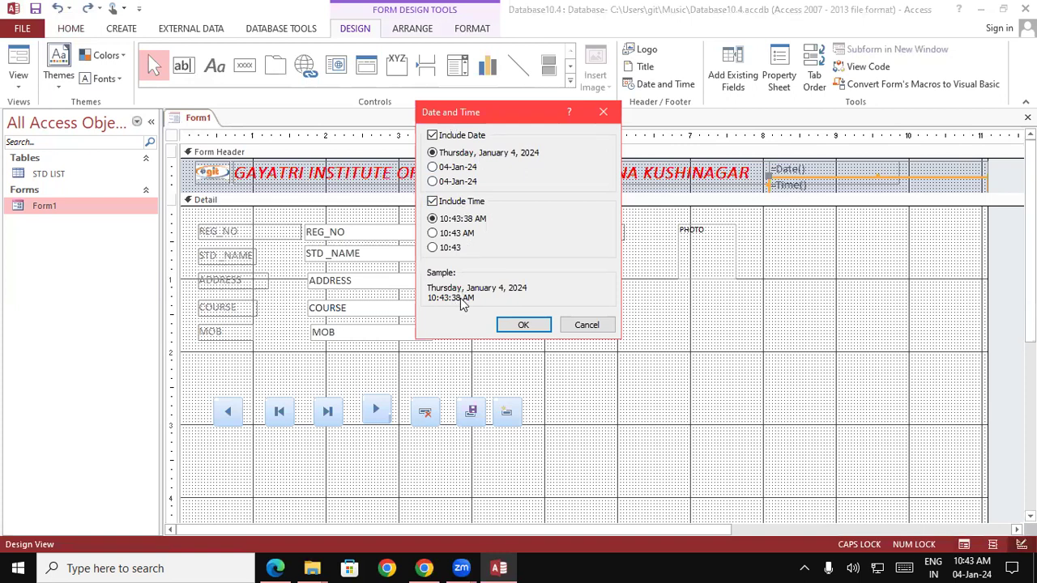
{"action": "left_click", "coordinate": [520, 328]}
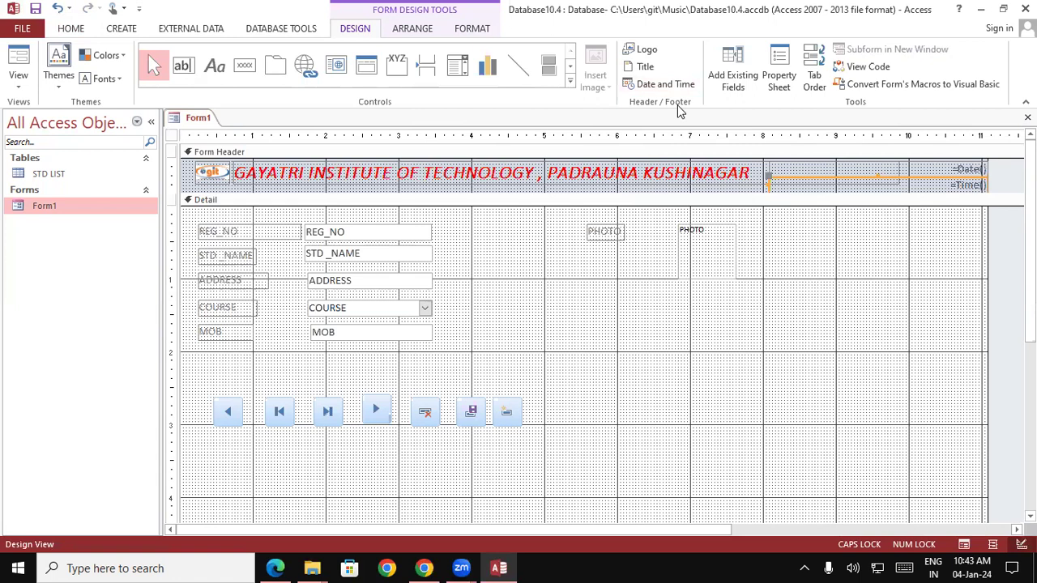
{"action": "right_click", "coordinate": [643, 76]}
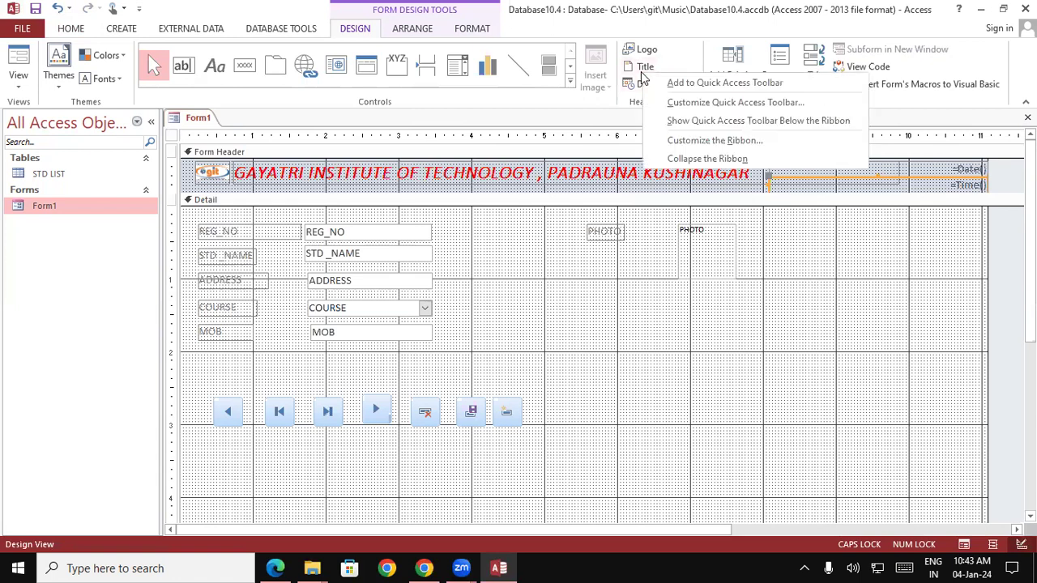
{"action": "left_click", "coordinate": [555, 114]}
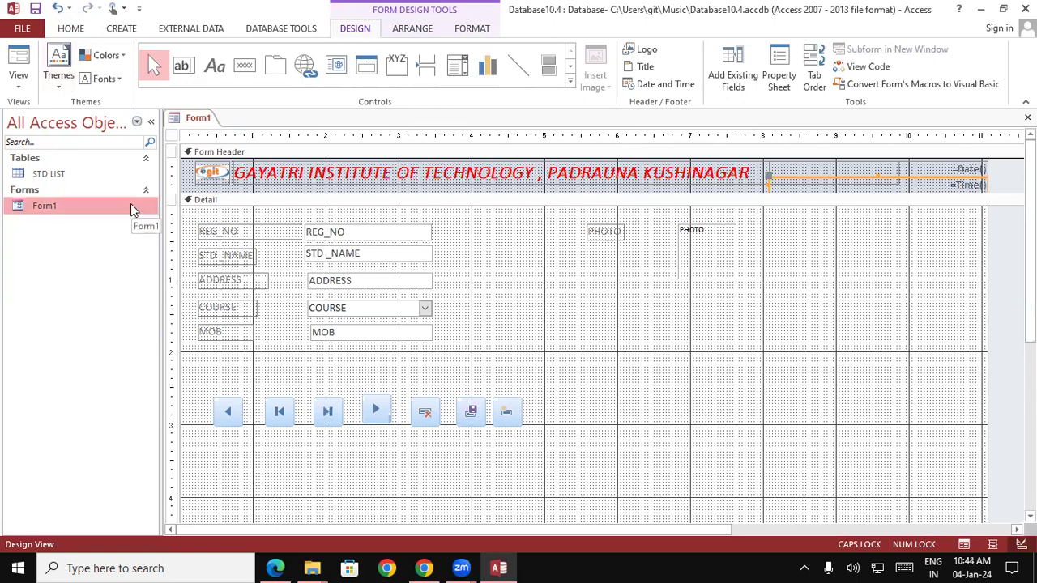
{"action": "left_click", "coordinate": [279, 555]}
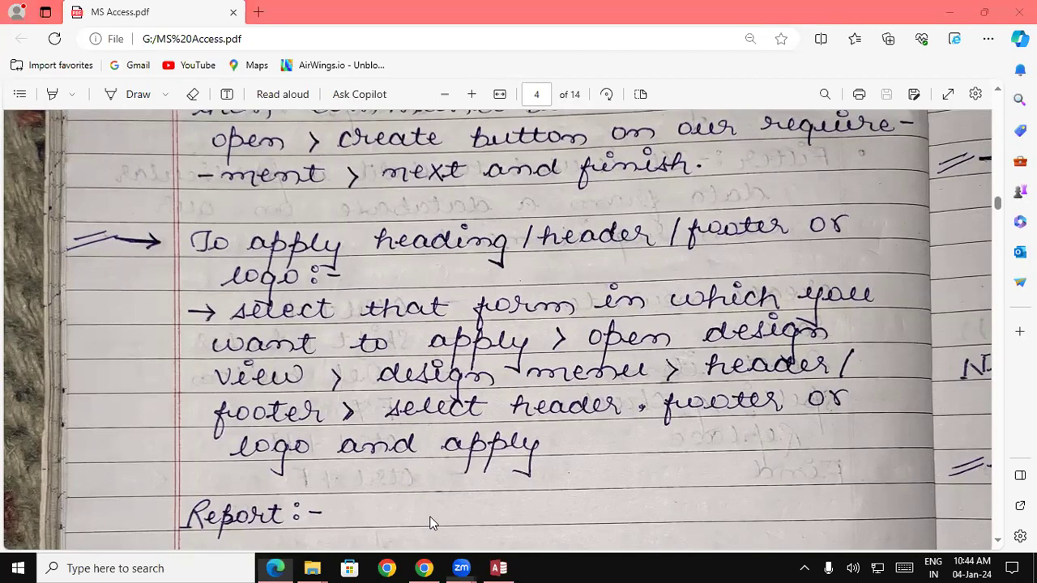
{"action": "scroll", "coordinate": [374, 528], "scroll_direction": "down", "scroll_amount": 2}
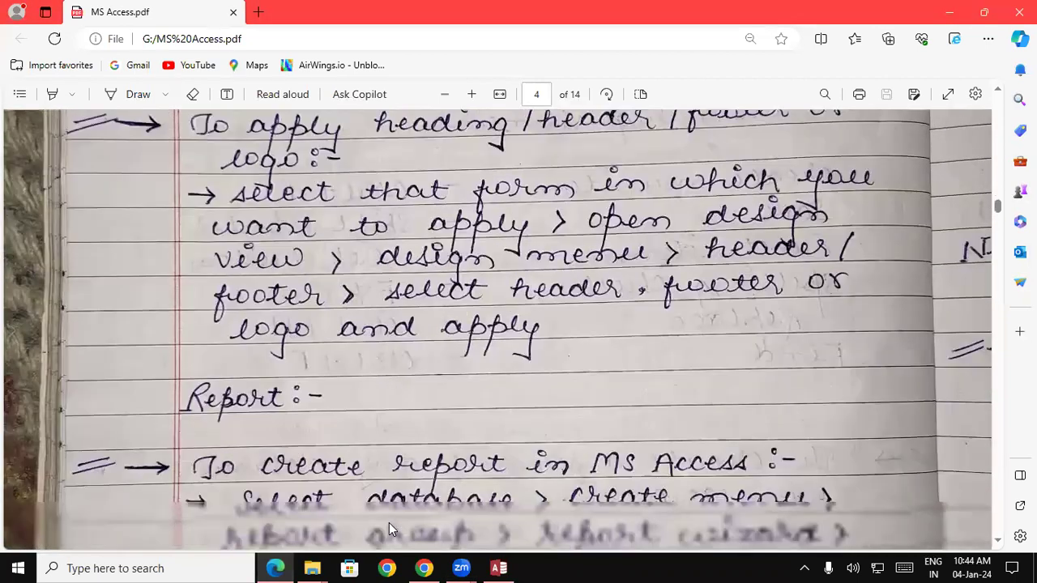
{"action": "scroll", "coordinate": [389, 523], "scroll_direction": "down", "scroll_amount": 2}
{"action": "scroll", "coordinate": [389, 523], "scroll_direction": "down", "scroll_amount": 1}
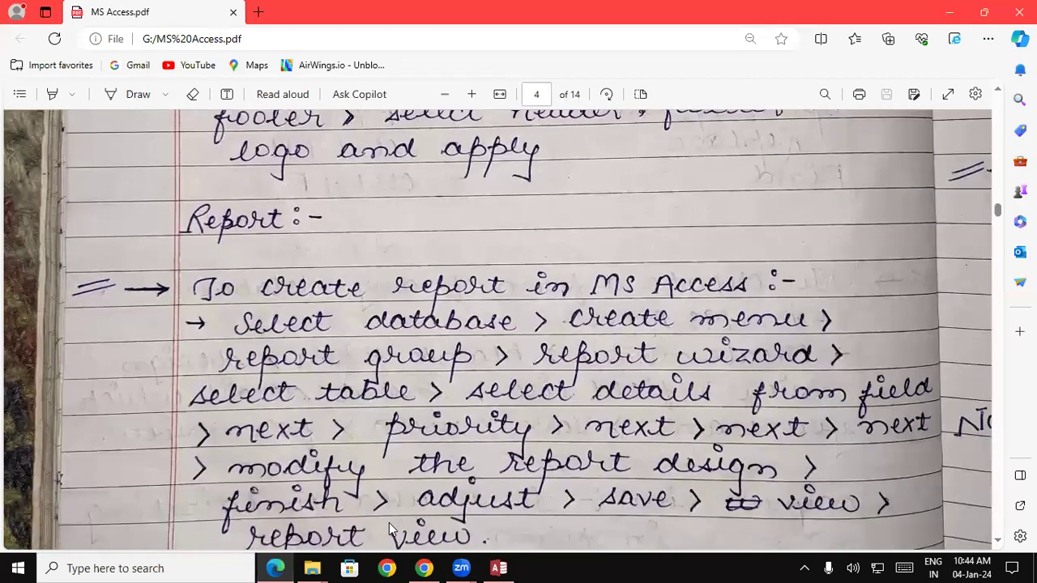
{"action": "scroll", "coordinate": [389, 523], "scroll_direction": "down", "scroll_amount": 1}
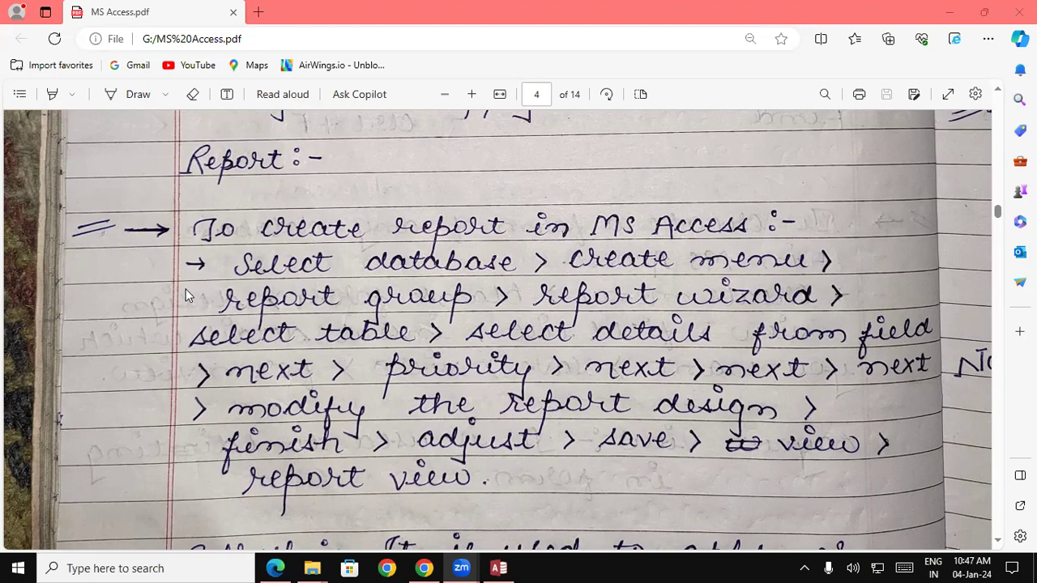
{"action": "left_click", "coordinate": [503, 566]}
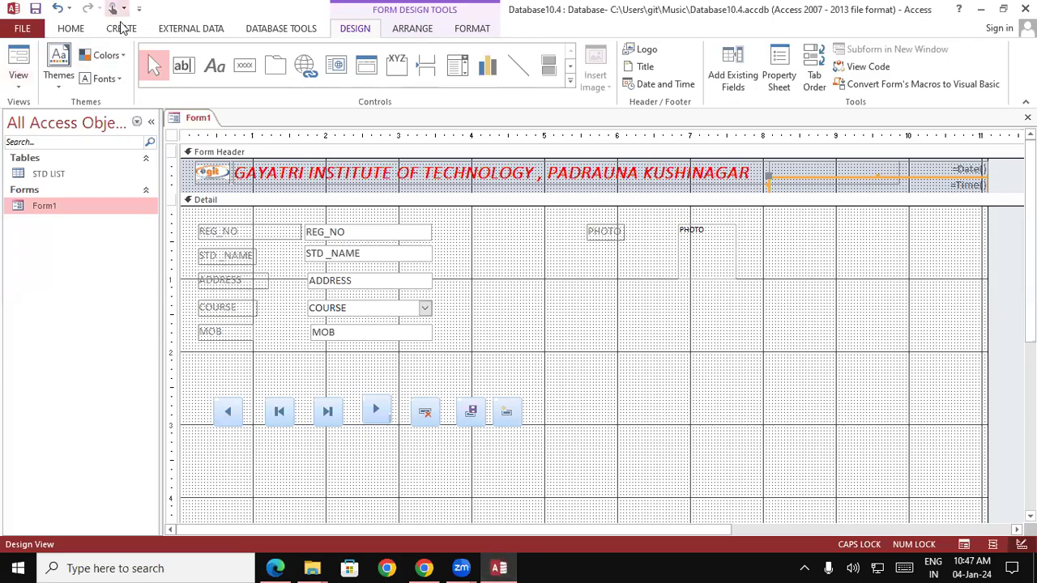
- Launch the Report Wizard from the Create tab for the STD LIST table
{"action": "left_click", "coordinate": [121, 28]}
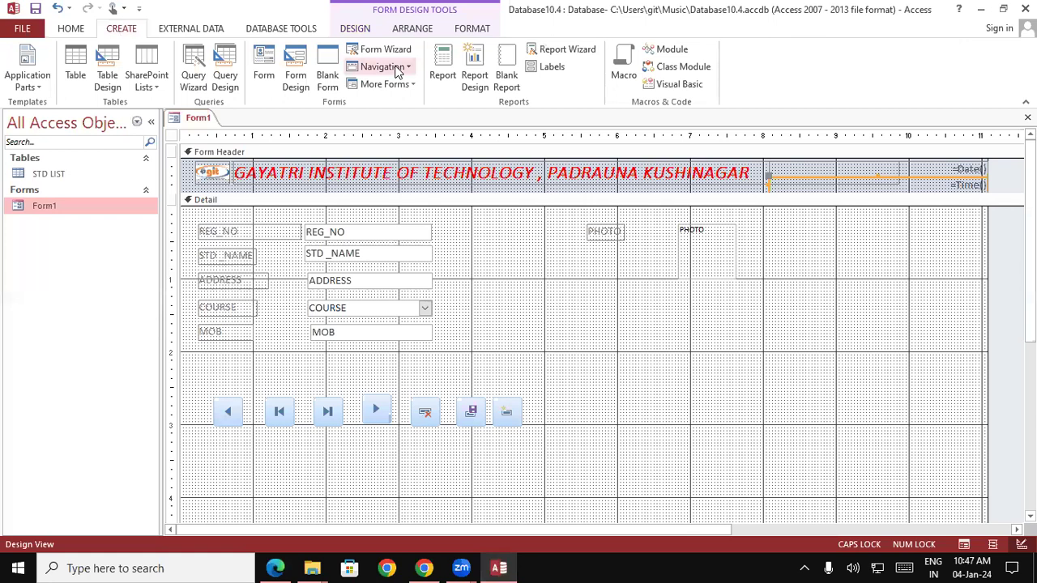
{"action": "left_click", "coordinate": [567, 54]}
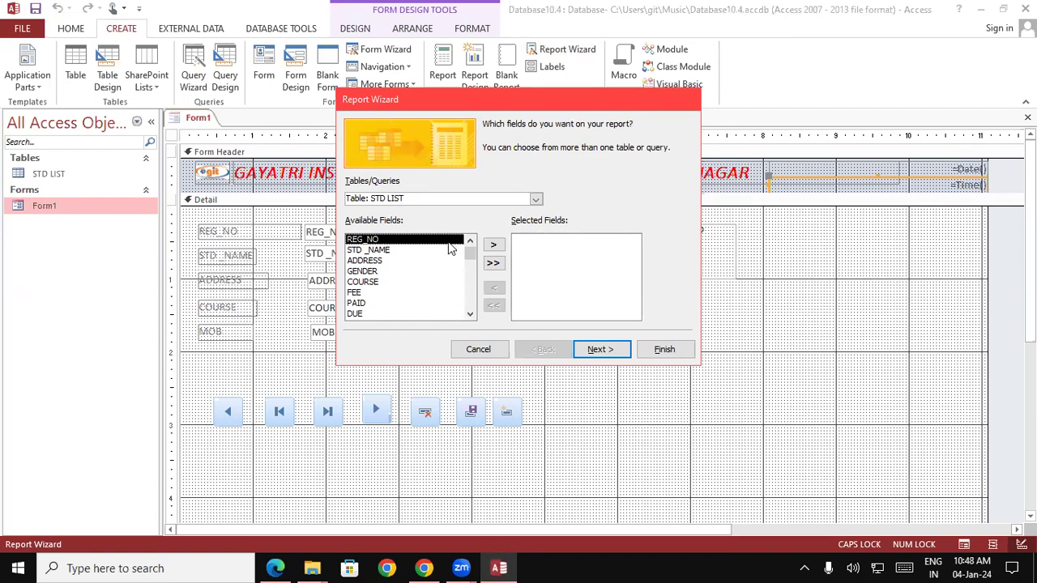
- Move REG_NO, STD _NAME, ADDRESS, COURSE and MOB from STD LIST into the report's selected fields
{"action": "left_click", "coordinate": [495, 247]}
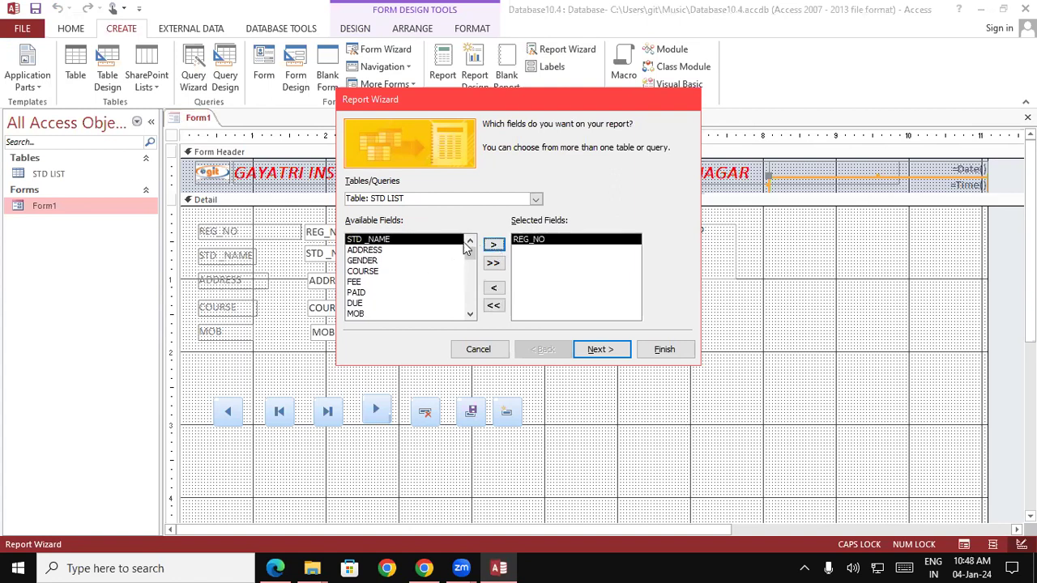
{"action": "left_click", "coordinate": [494, 244]}
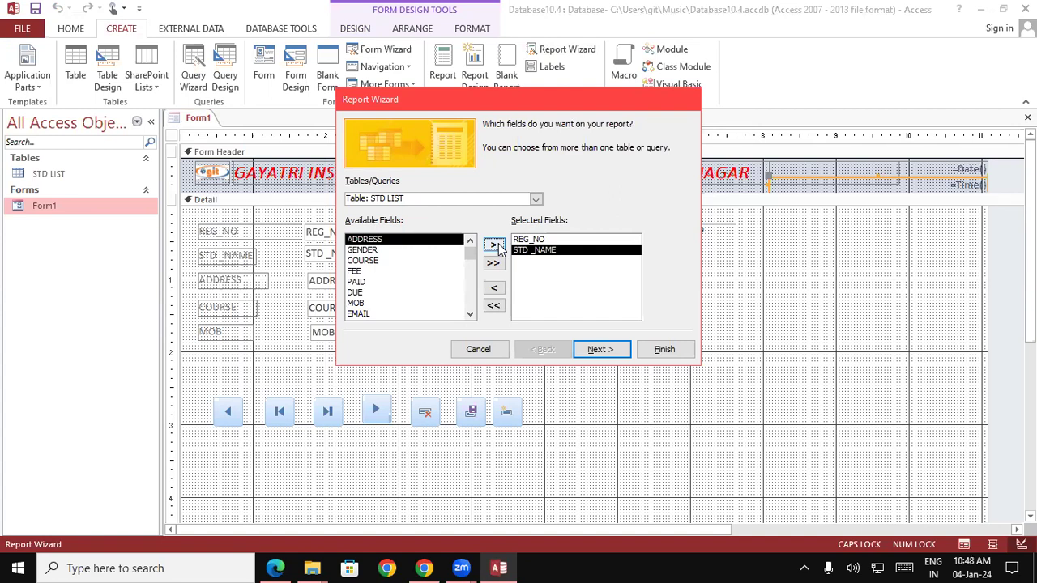
{"action": "left_click", "coordinate": [494, 244]}
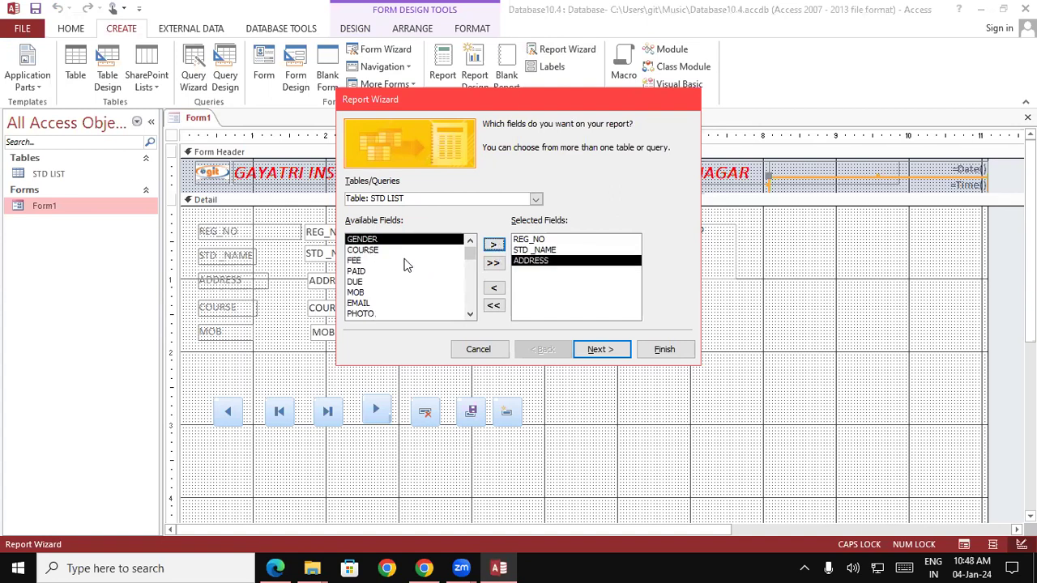
{"action": "left_click", "coordinate": [392, 251]}
{"action": "left_click", "coordinate": [494, 245]}
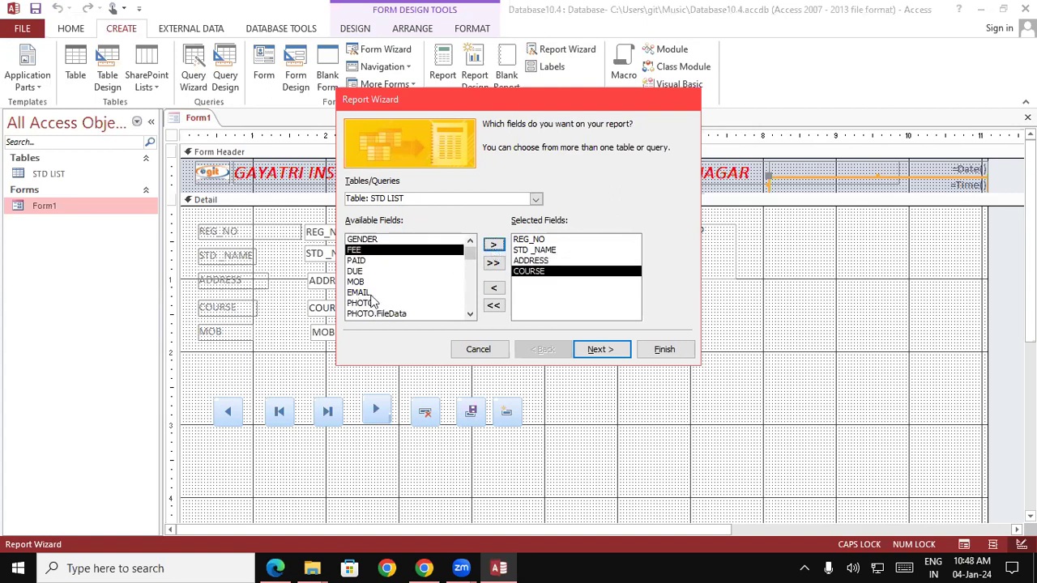
{"action": "left_click", "coordinate": [364, 283]}
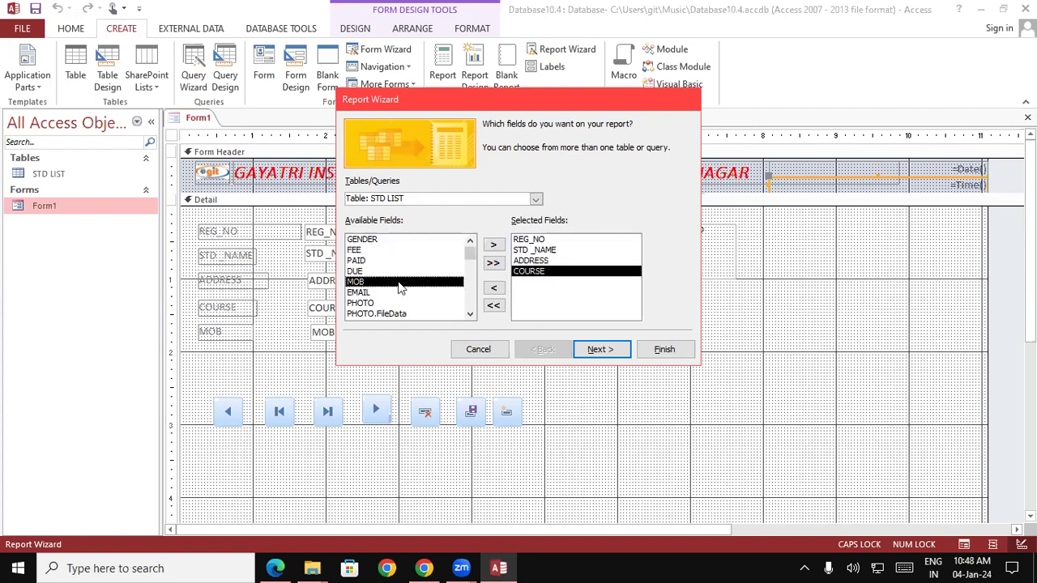
{"action": "left_click", "coordinate": [494, 245]}
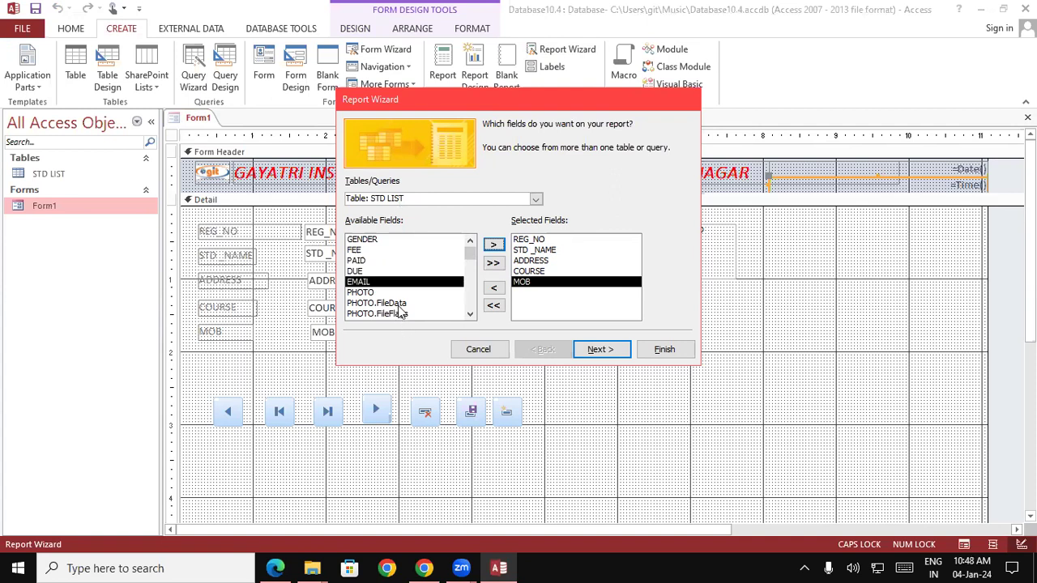
{"action": "left_click", "coordinate": [620, 348]}
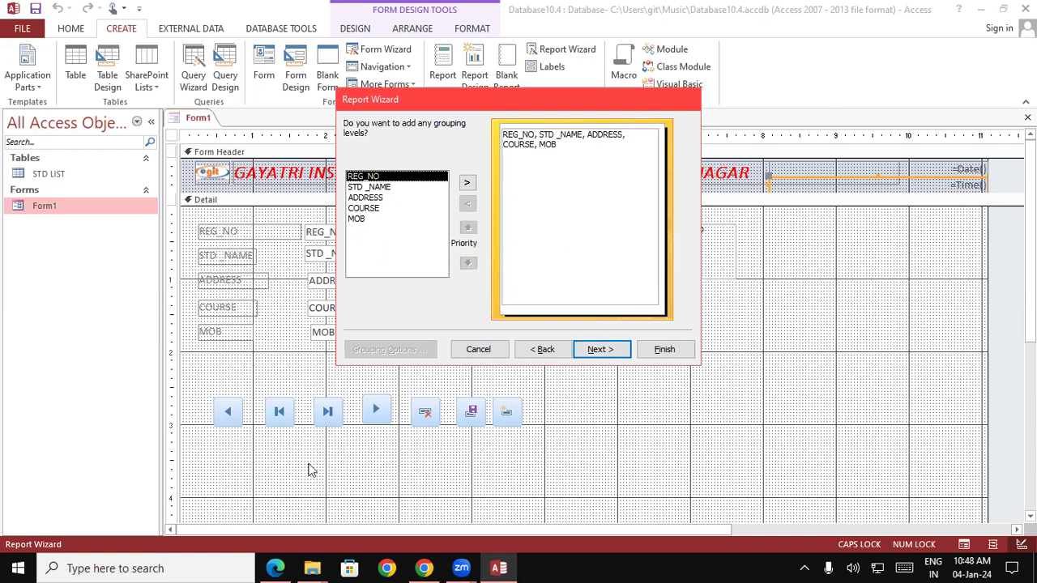
{"action": "key", "text": "alt+Tab"}
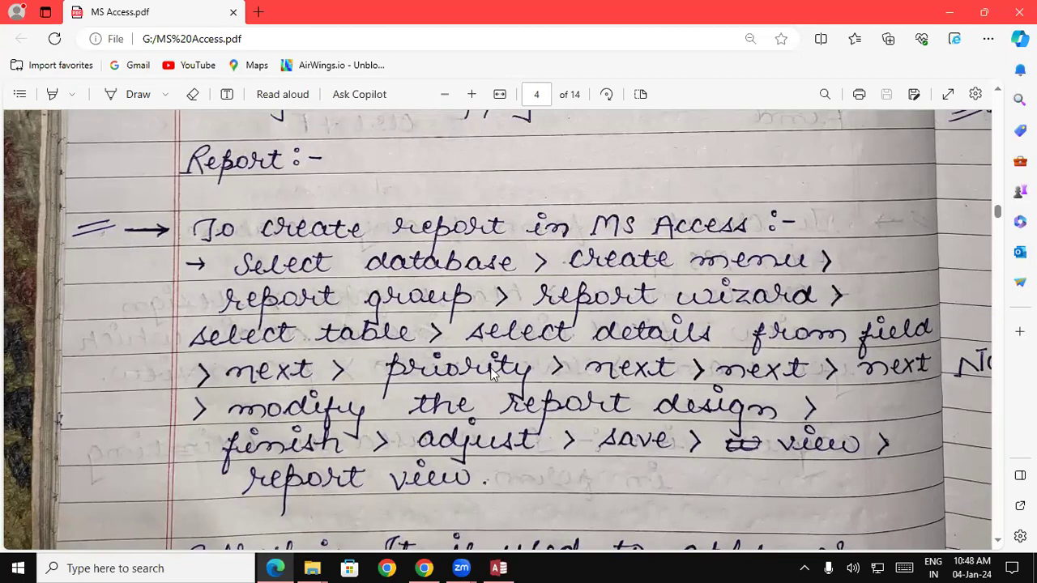
{"action": "key", "text": "alt+Tab"}
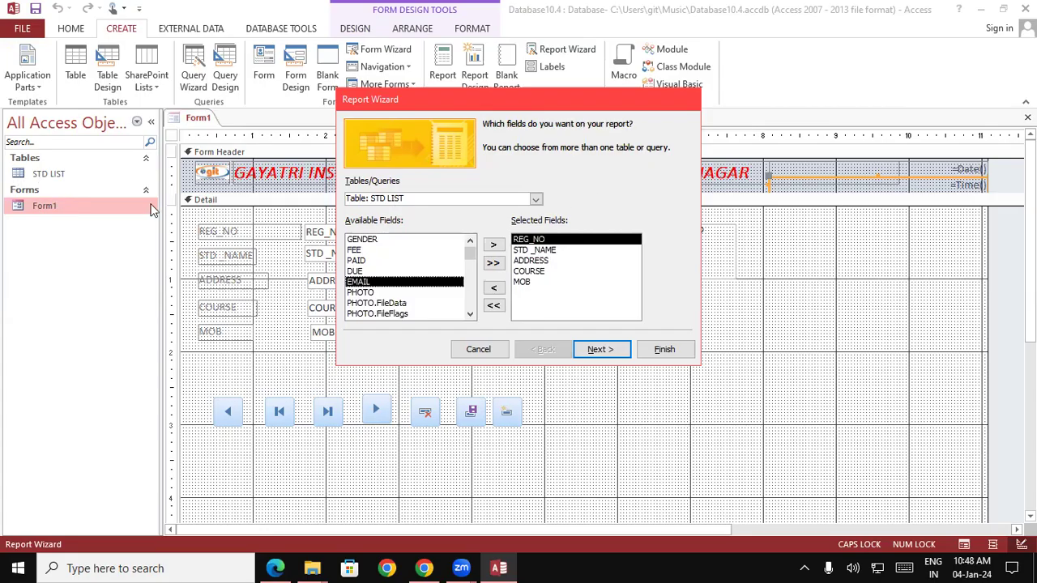
{"action": "left_click", "coordinate": [535, 199]}
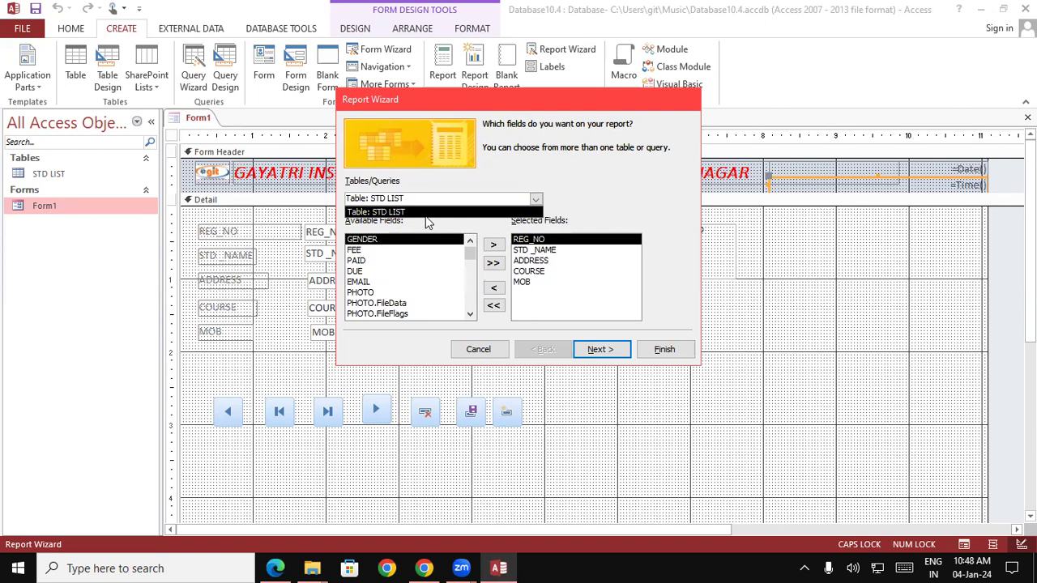
{"action": "left_click", "coordinate": [426, 212]}
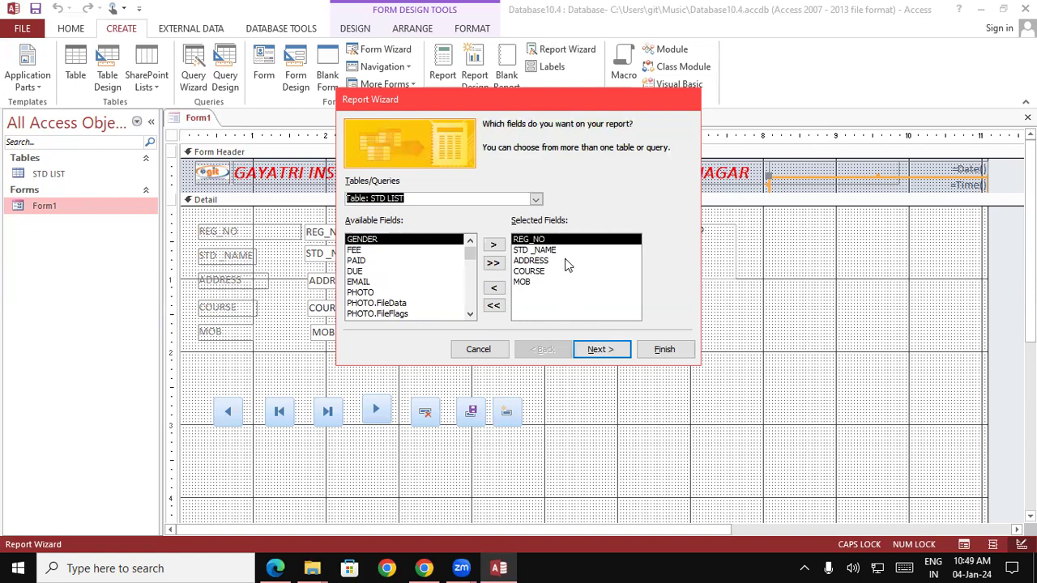
{"action": "left_click", "coordinate": [608, 354]}
{"action": "left_click", "coordinate": [607, 354]}
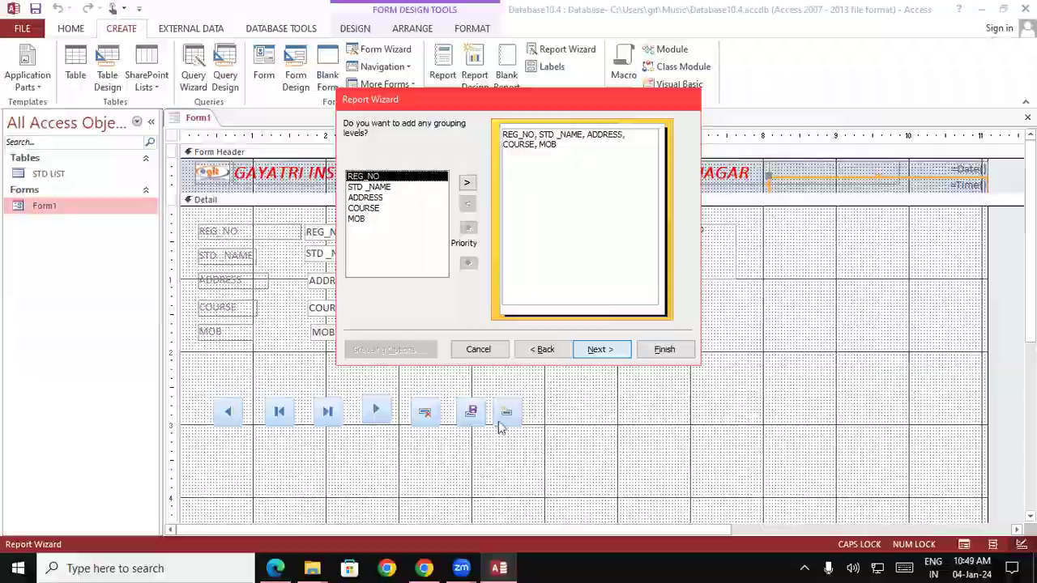
{"action": "key", "text": "alt+Tab"}
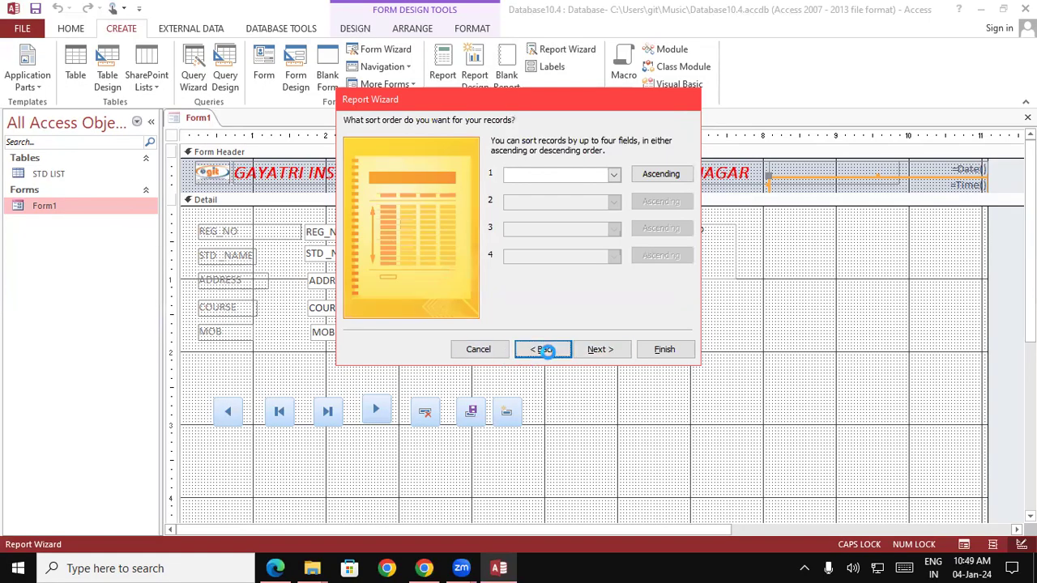
{"action": "left_click", "coordinate": [544, 350]}
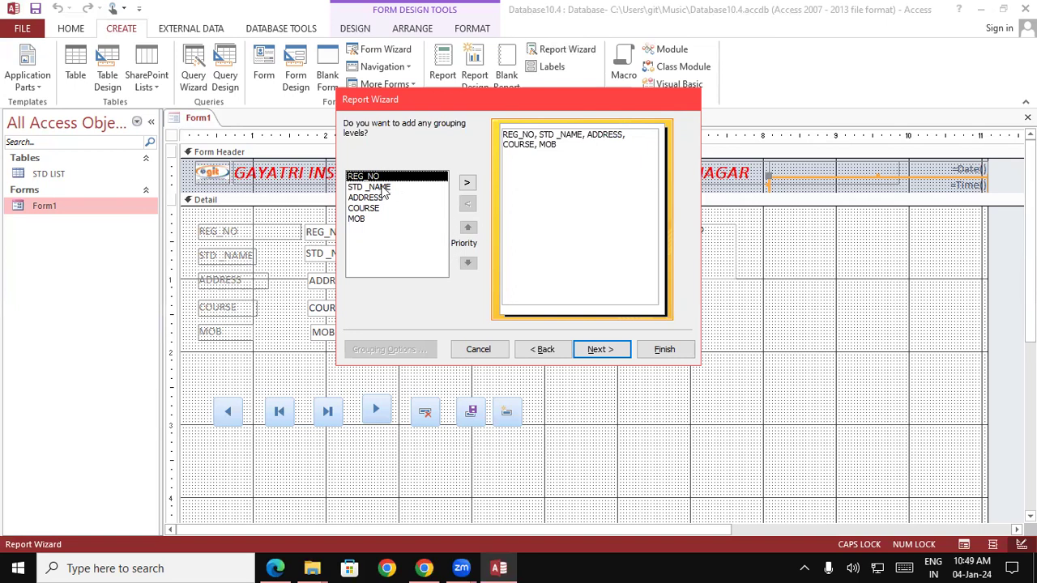
- Group the report on REG_NO, keep default sort and layout, and finish with Modify the report's design
{"action": "left_click", "coordinate": [467, 184]}
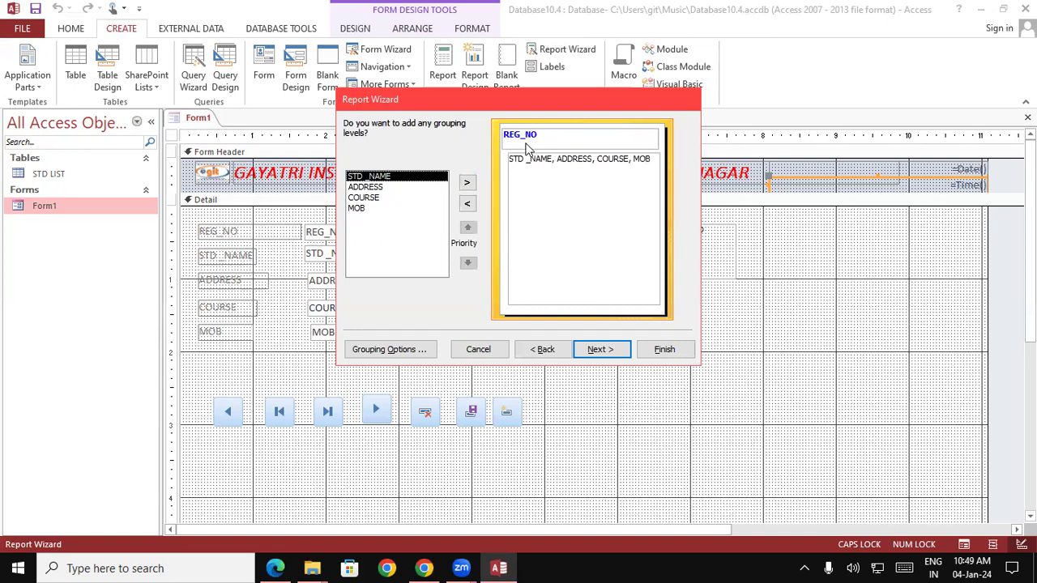
{"action": "left_click", "coordinate": [612, 357]}
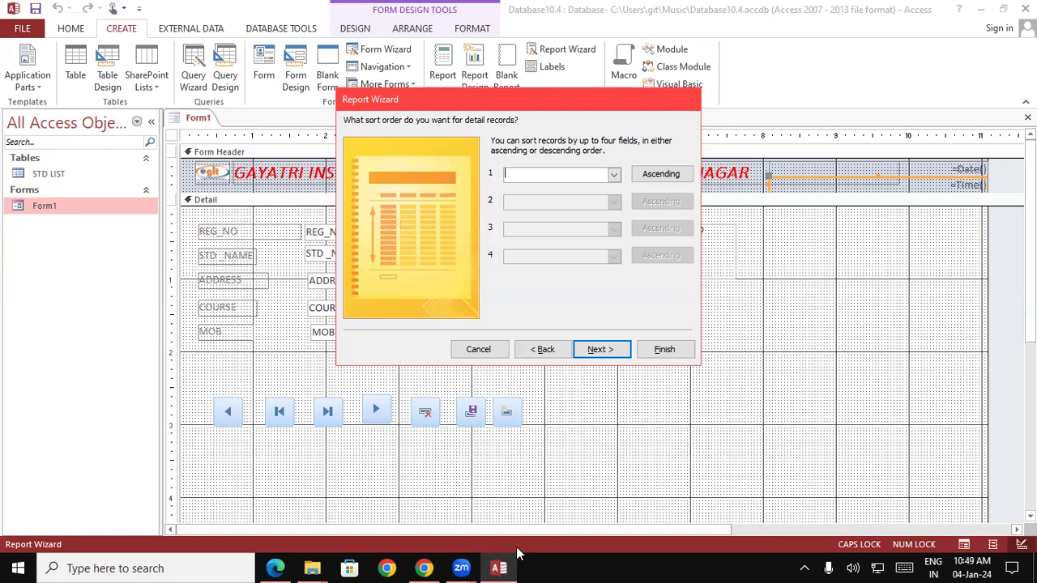
{"action": "left_click", "coordinate": [602, 350]}
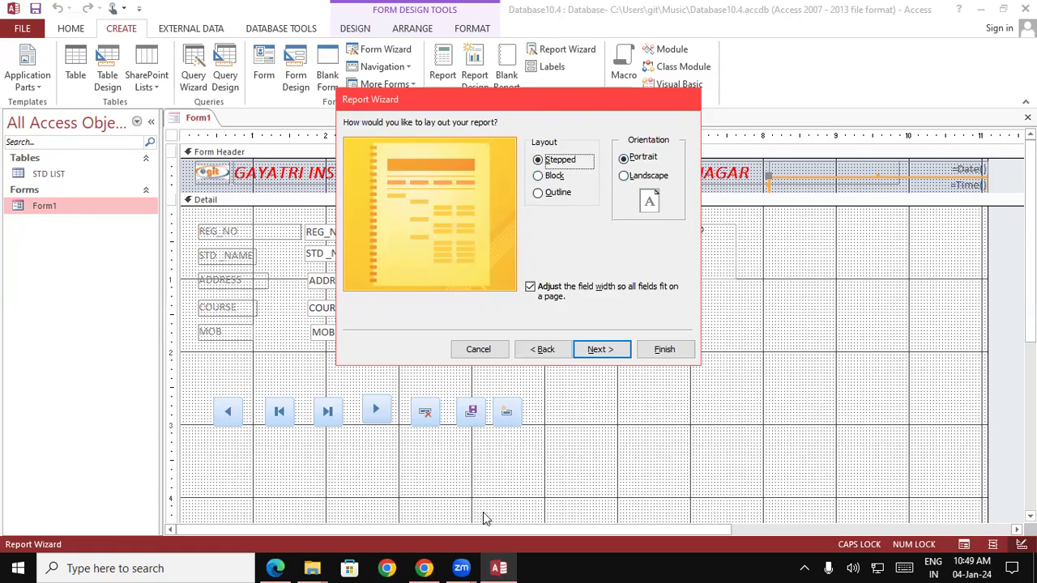
{"action": "left_click", "coordinate": [275, 568]}
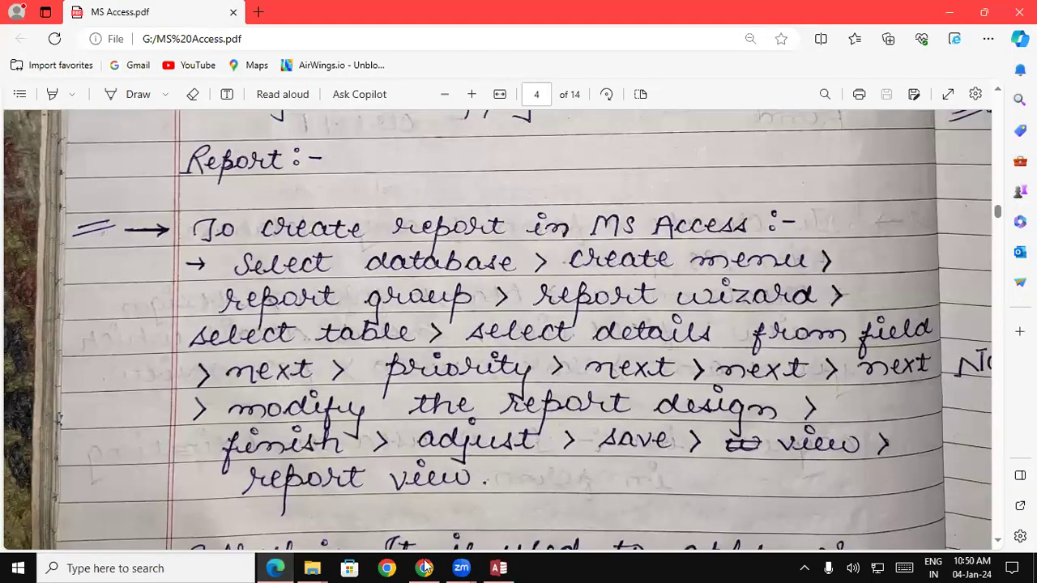
{"action": "left_click", "coordinate": [499, 568]}
{"action": "left_click", "coordinate": [537, 268]}
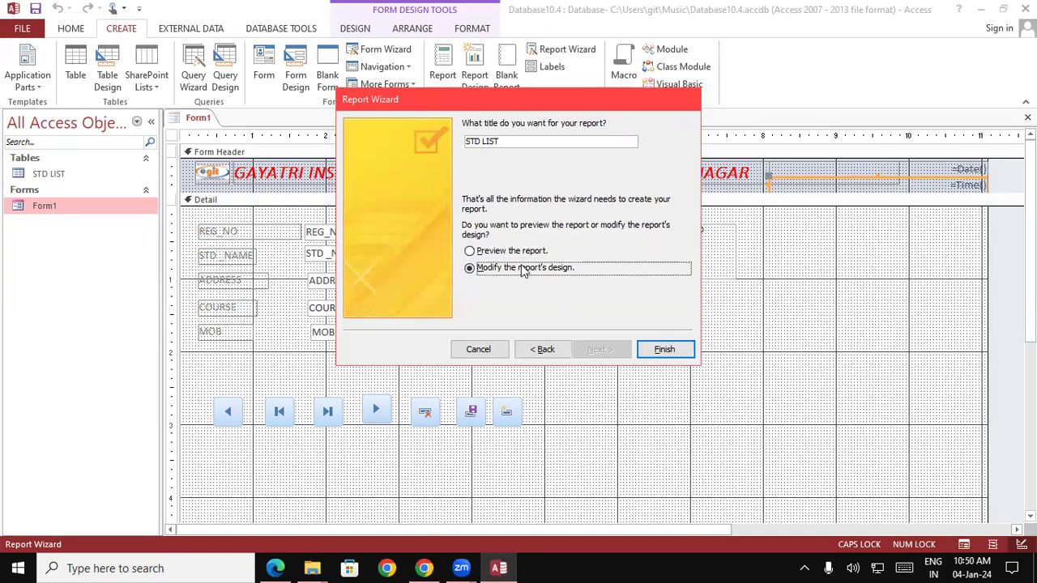
{"action": "left_click", "coordinate": [666, 359]}
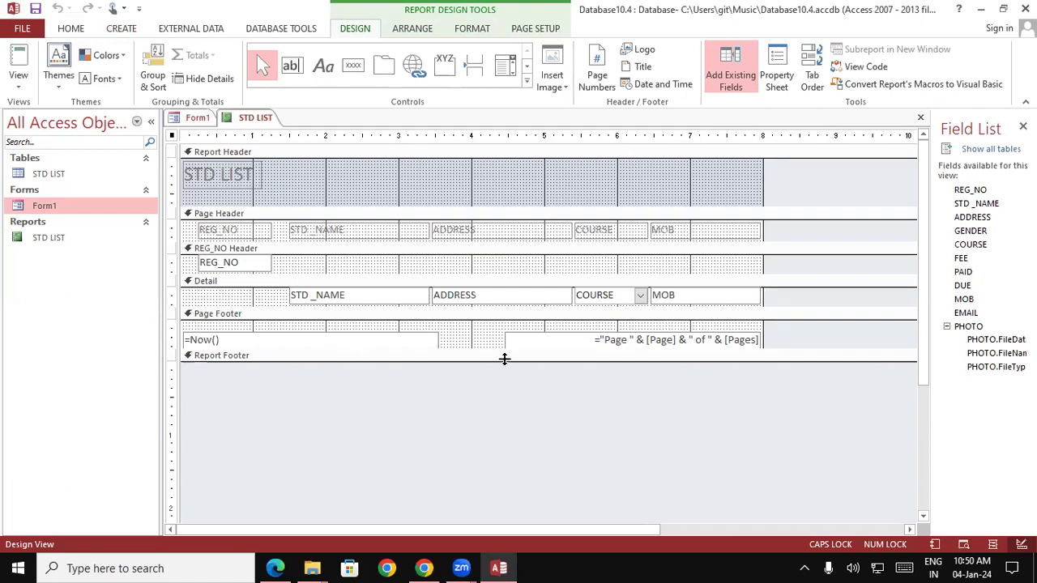
- Enlarge the STD LIST Page Footer section by dragging the Report Footer bar well down
{"action": "left_click_drag", "start_coordinate": [504, 361], "coordinate": [507, 529]}
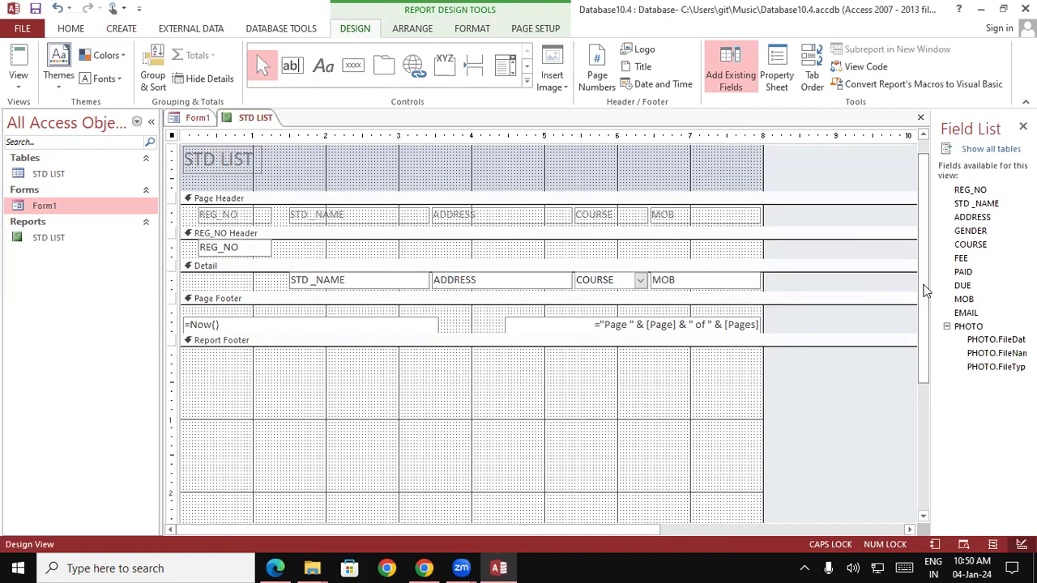
{"action": "left_click_drag", "start_coordinate": [923, 289], "coordinate": [907, 206]}
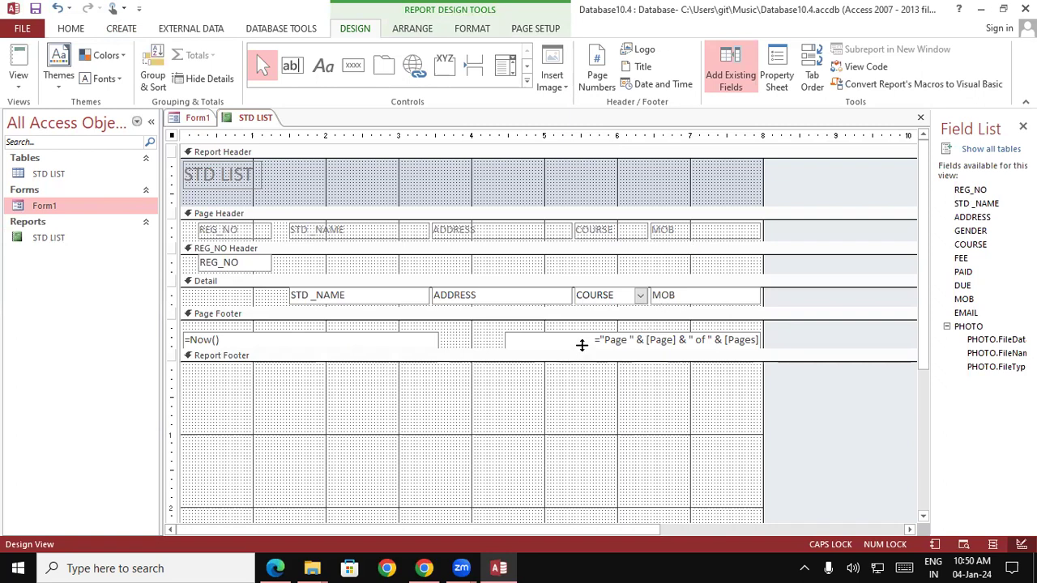
{"action": "left_click", "coordinate": [579, 343]}
{"action": "left_click_drag", "start_coordinate": [582, 363], "coordinate": [566, 509]}
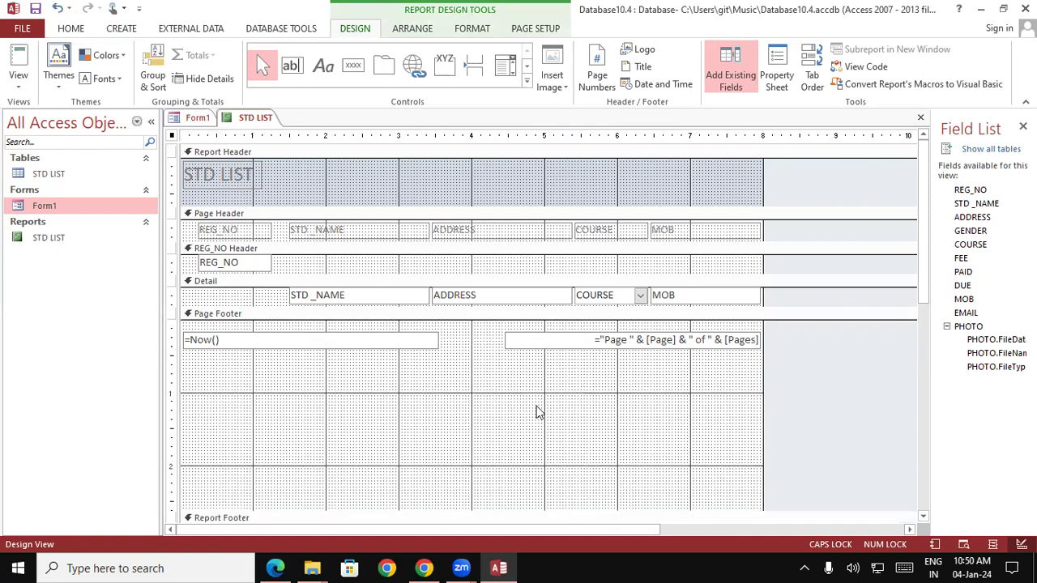
{"action": "scroll", "coordinate": [729, 405], "scroll_direction": "down", "scroll_amount": 2}
{"action": "mouse_move", "coordinate": [924, 292]}
{"action": "left_mouse_down"}
{"action": "mouse_move", "coordinate": [918, 361]}
{"action": "mouse_move", "coordinate": [913, 195]}
{"action": "left_mouse_up"}
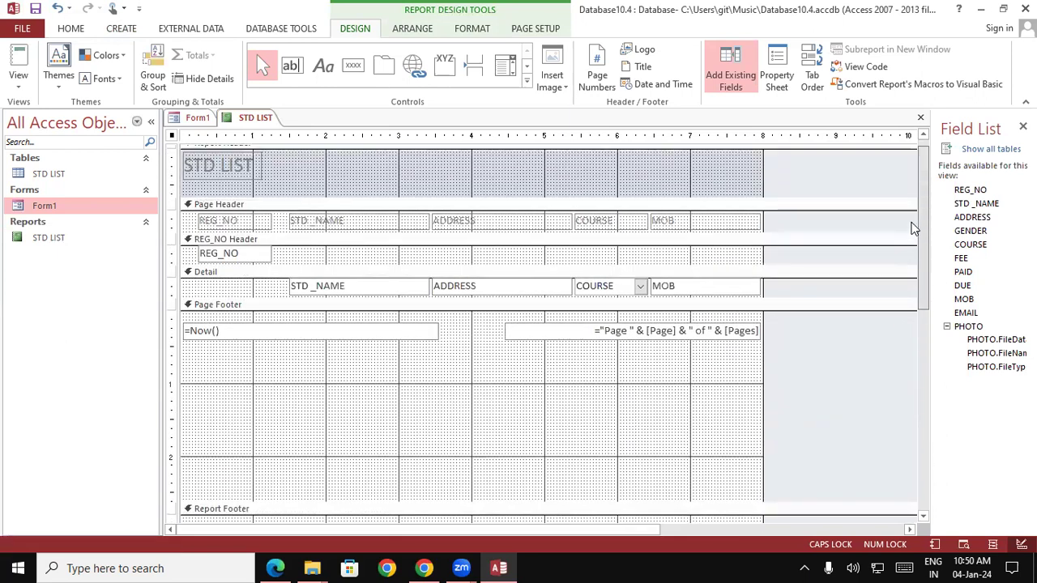
{"action": "left_click", "coordinate": [17, 74]}
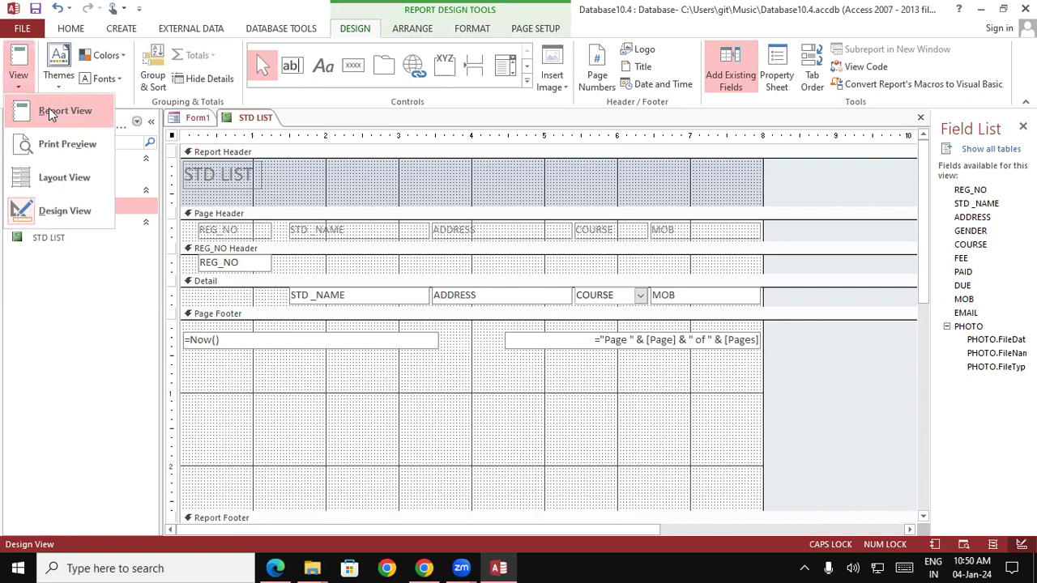
- Switch STD LIST to Report View and scroll through the student records grouped by REG_NO
{"action": "left_click", "coordinate": [49, 110]}
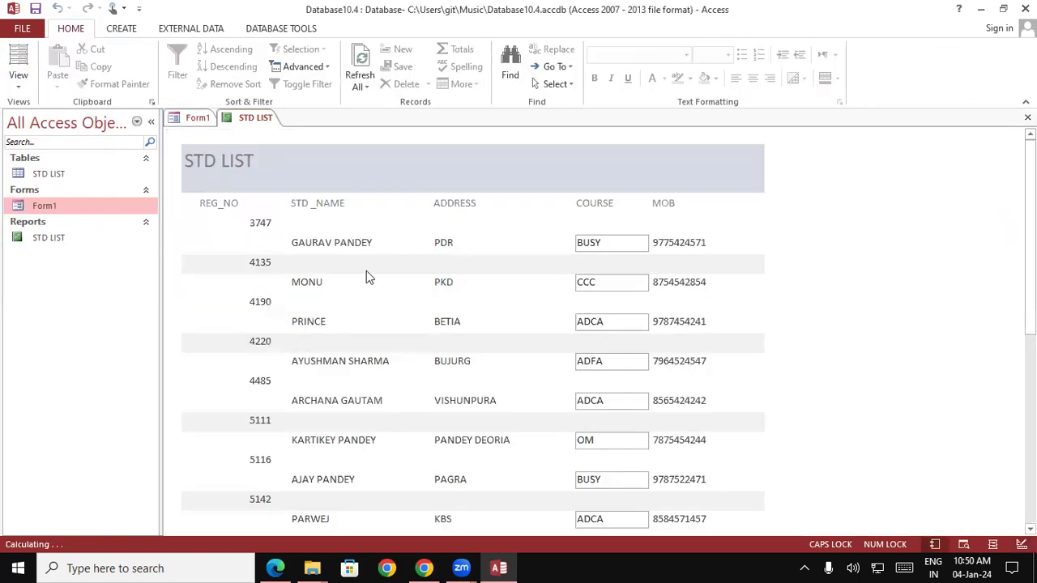
{"action": "scroll", "coordinate": [366, 270], "scroll_direction": "down", "scroll_amount": 1}
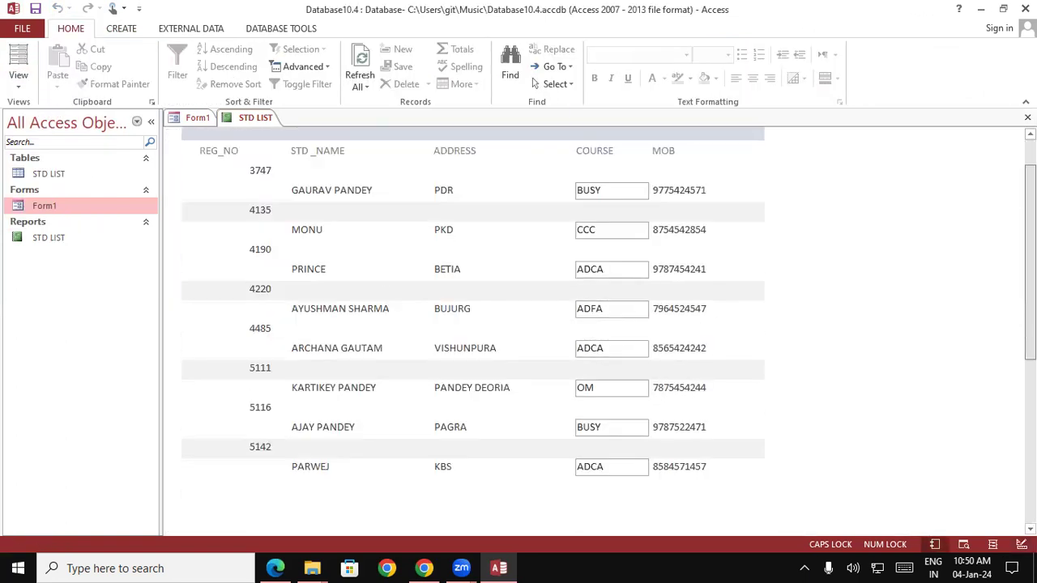
{"action": "scroll", "coordinate": [473, 324], "scroll_direction": "down", "scroll_amount": 2}
{"action": "scroll", "coordinate": [473, 324], "scroll_direction": "up", "scroll_amount": 1}
{"action": "scroll", "coordinate": [473, 324], "scroll_direction": "up", "scroll_amount": 1}
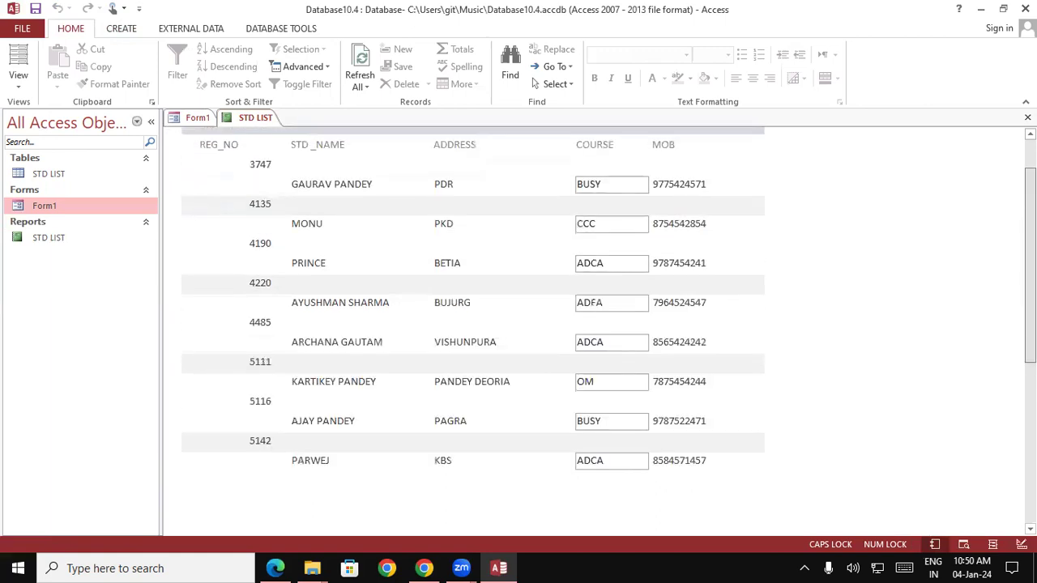
{"action": "scroll", "coordinate": [473, 324], "scroll_direction": "up", "scroll_amount": 1}
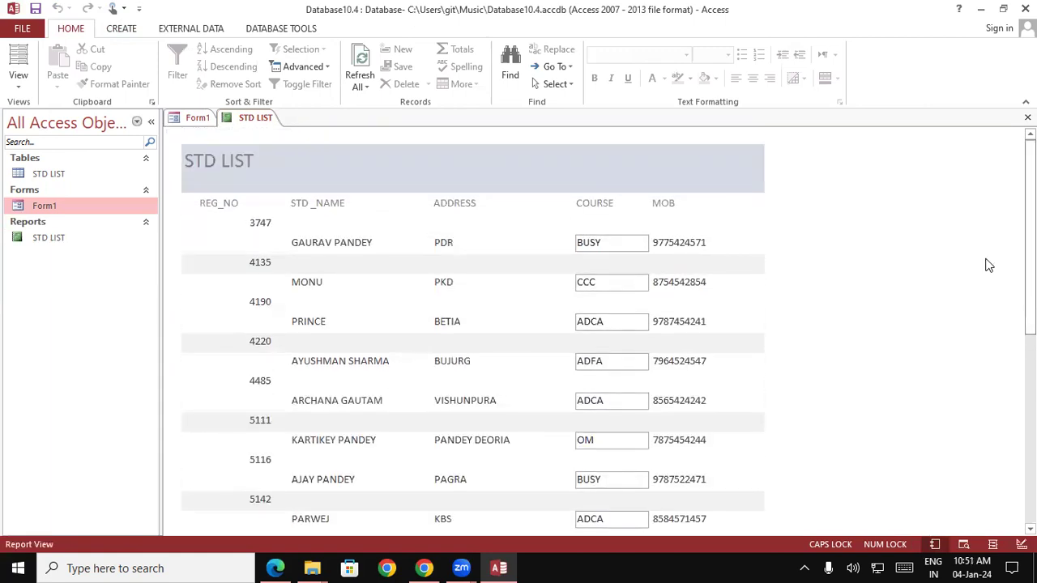